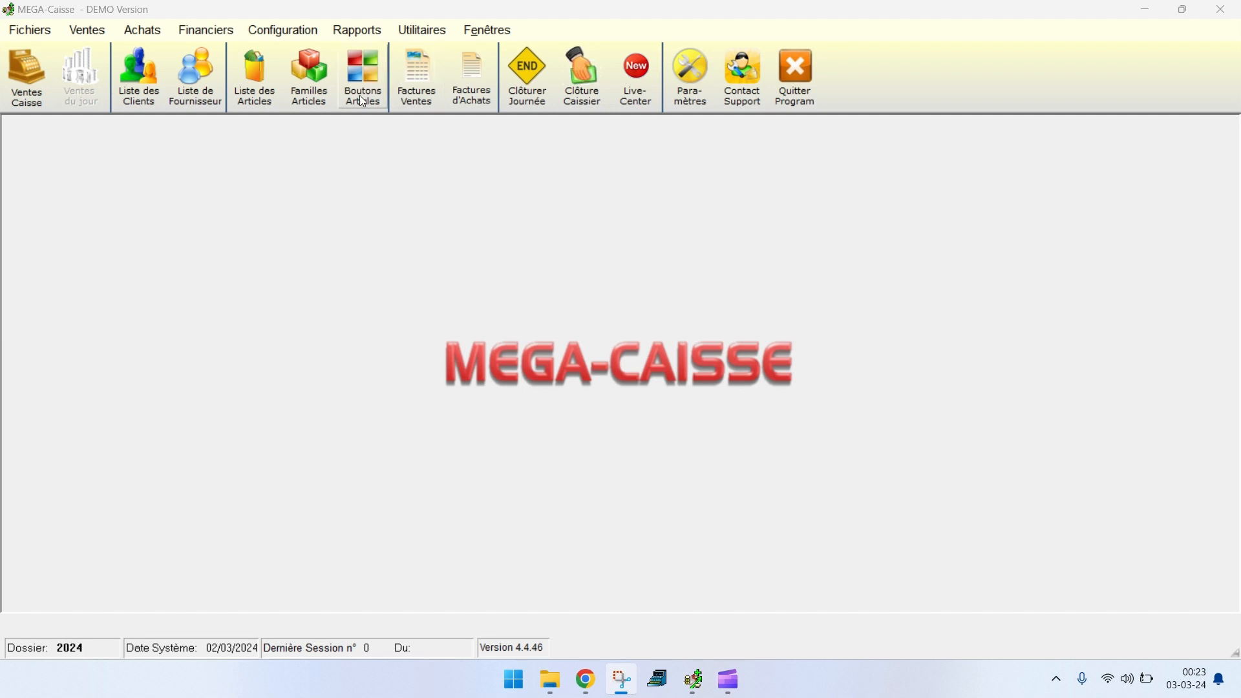
- Open the setup screen for the article buttons
{"action": "left_click", "coordinate": [374, 68]}
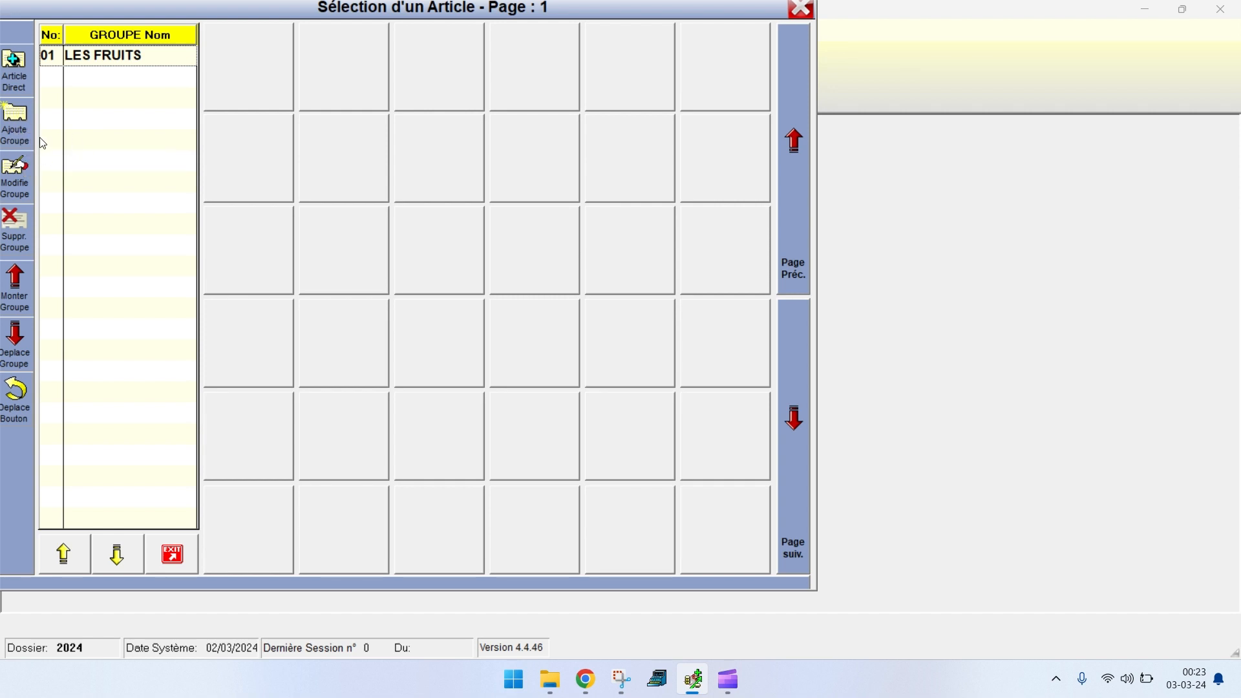
{"action": "left_click", "coordinate": [14, 135]}
{"action": "left_click", "coordinate": [353, 289]}
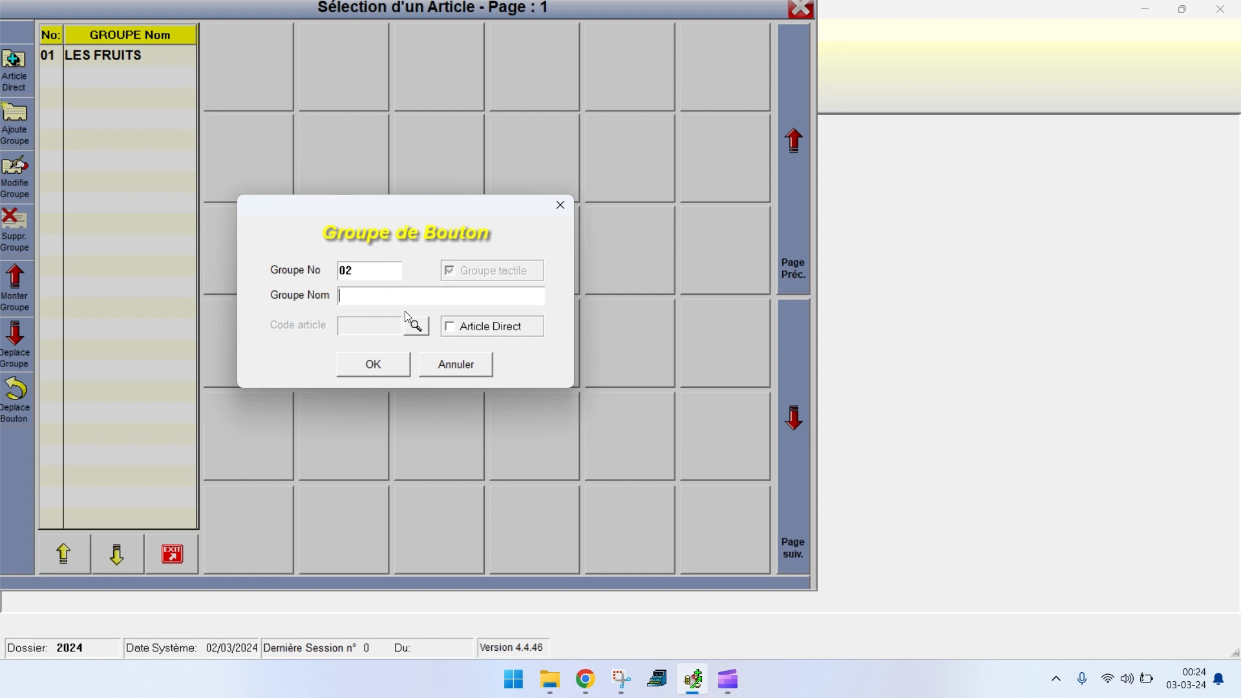
{"action": "type", "text": "LES FRUITS"}
{"action": "left_click", "coordinate": [468, 366]}
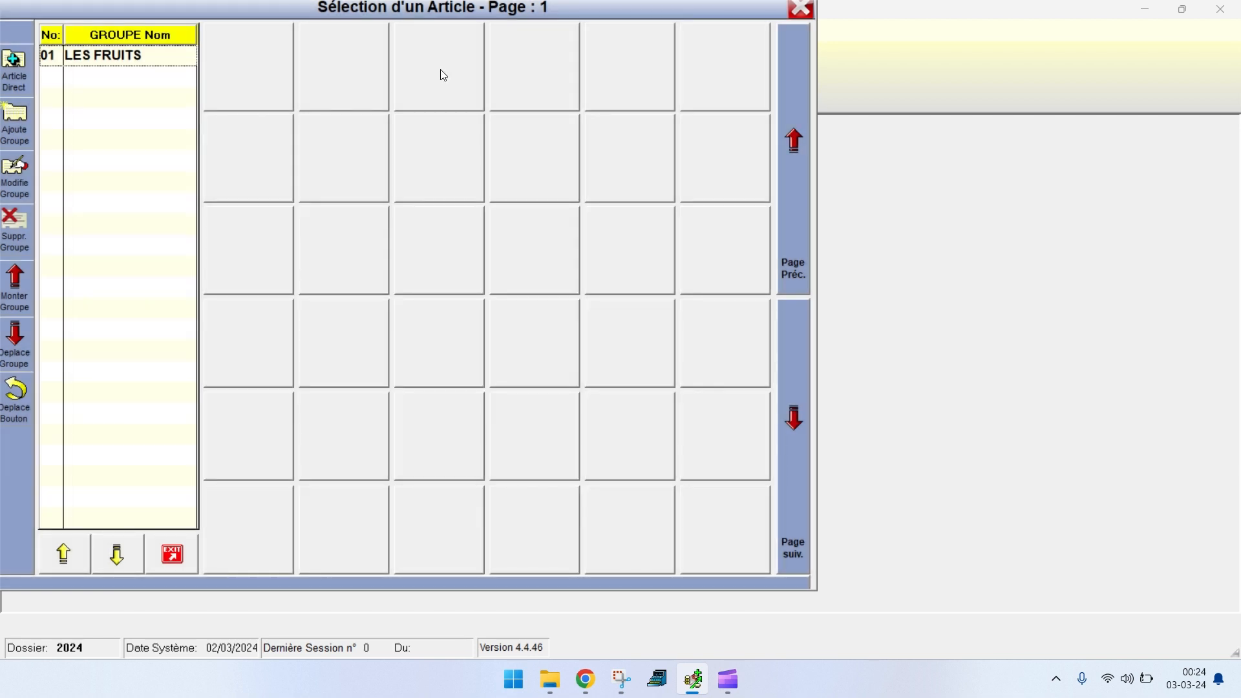
- Select the LES FRUITS group and open its first empty button, A1, for configuration
{"action": "left_click", "coordinate": [123, 60]}
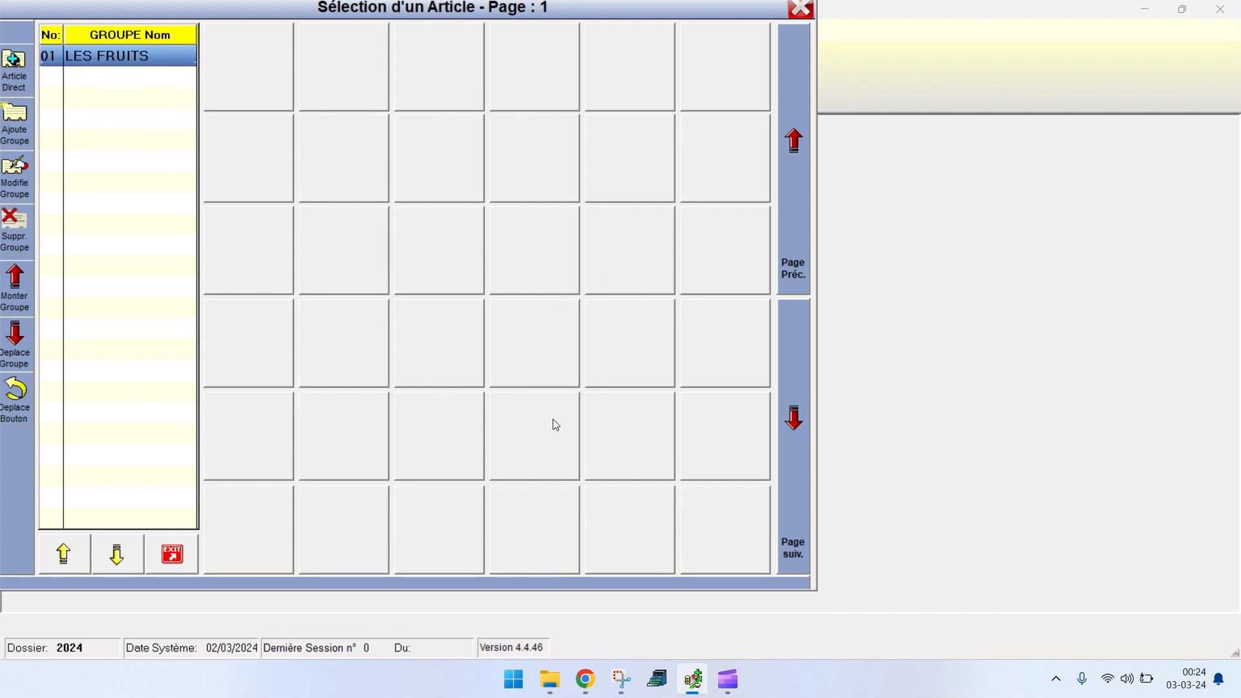
{"action": "left_click", "coordinate": [793, 410]}
{"action": "left_click", "coordinate": [787, 217]}
{"action": "left_click", "coordinate": [248, 70]}
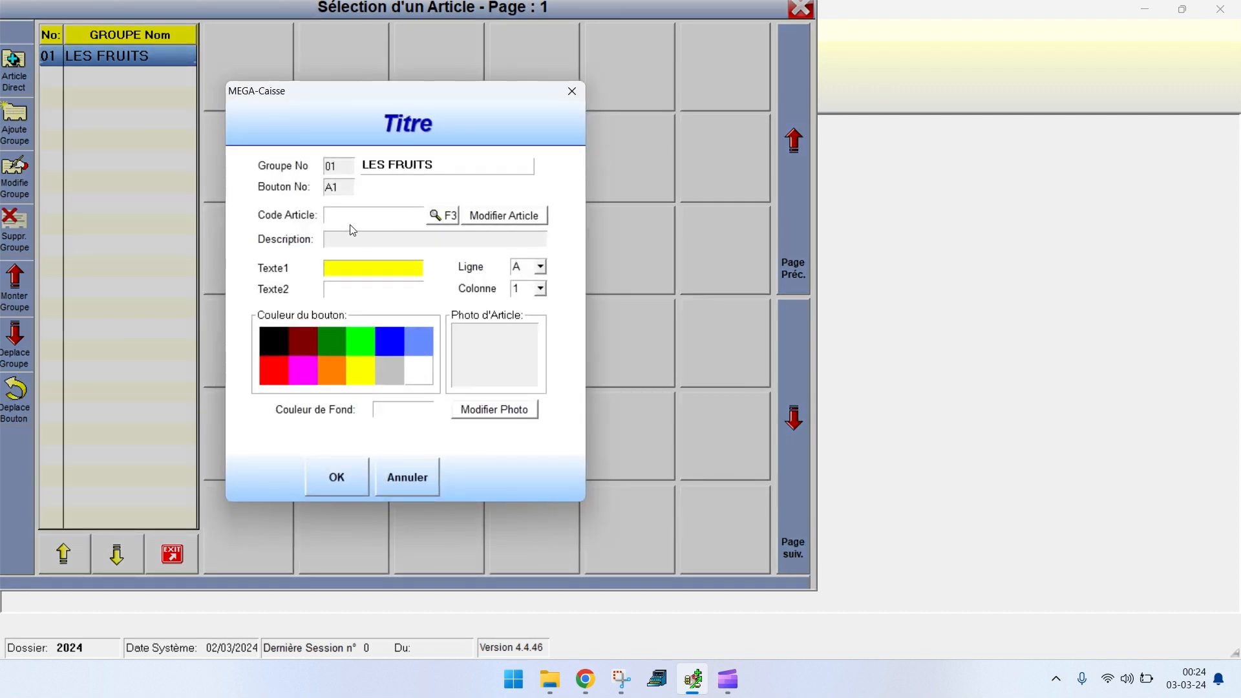
- Start a new article for the button, with a generated article code and the description POMME
{"action": "left_click", "coordinate": [448, 220]}
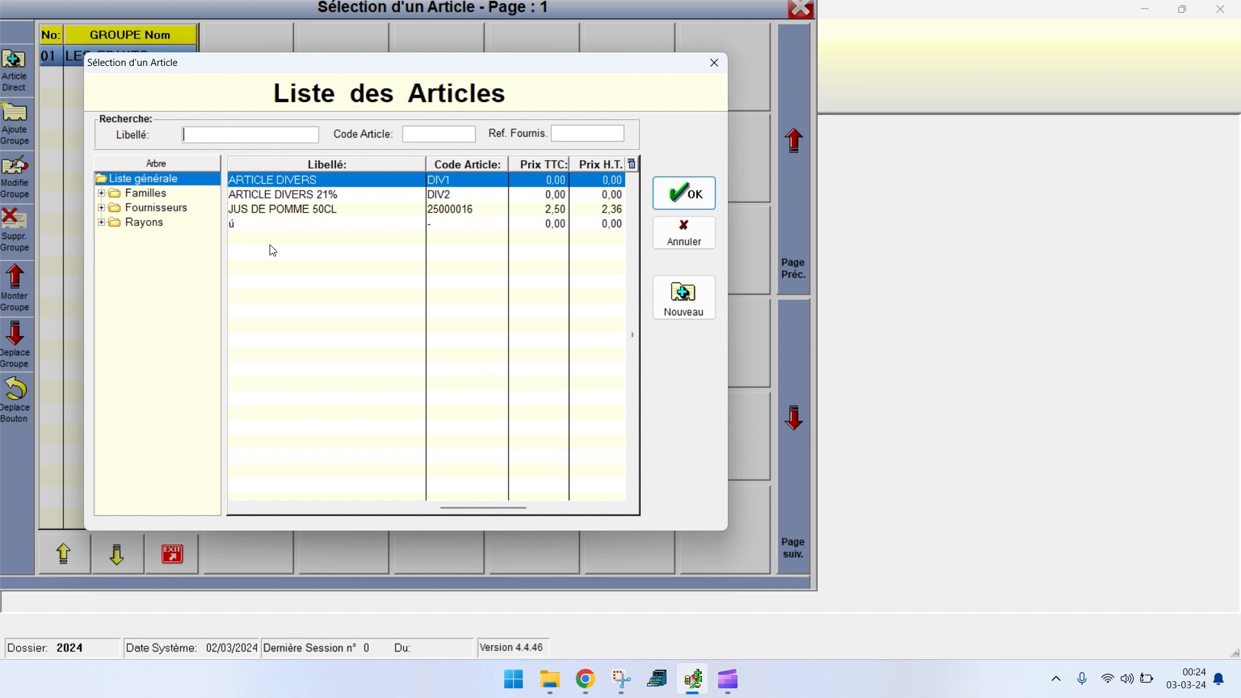
{"action": "left_click", "coordinate": [681, 311]}
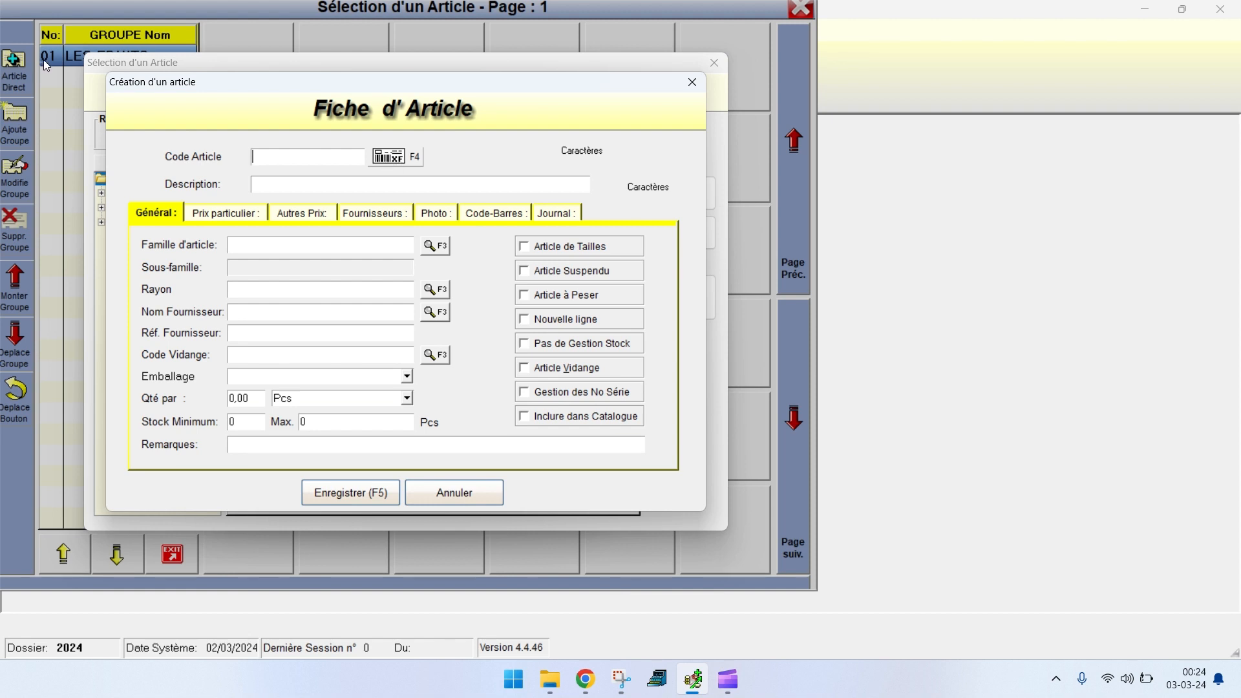
{"action": "left_click", "coordinate": [403, 154]}
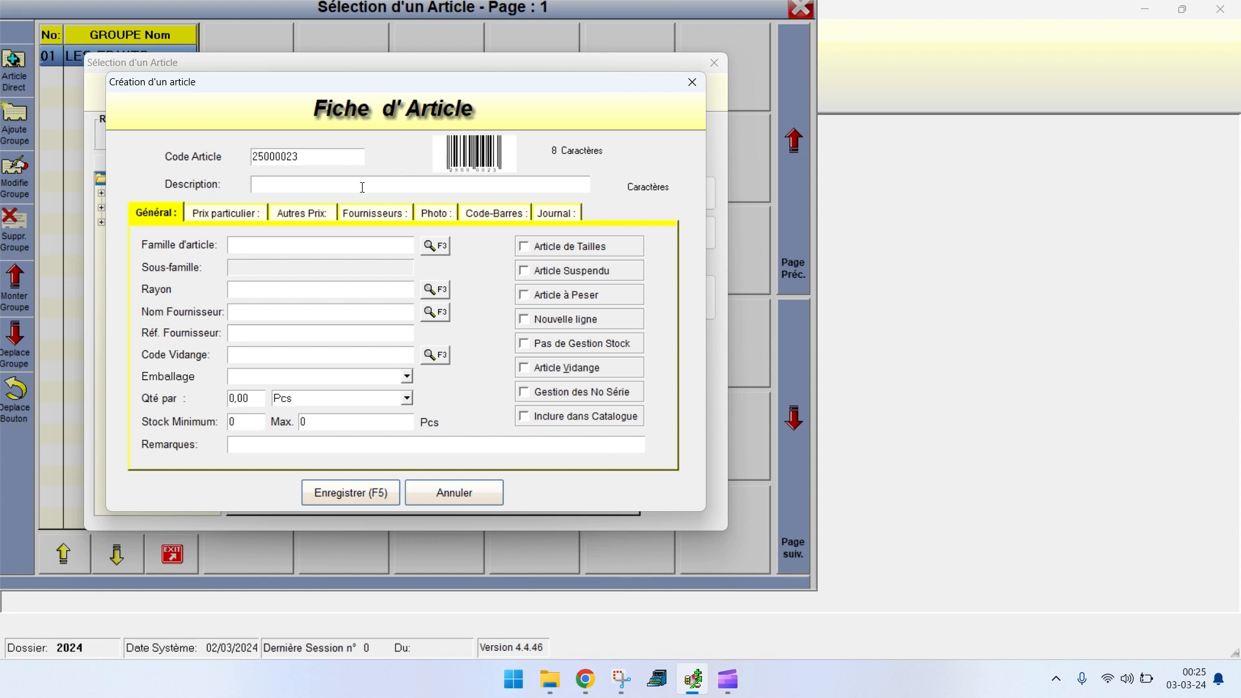
{"action": "type", "text": "POMME"}
- Create a FRUITS sub-family under ALIMENTATIONS with 6% TVA, payable by meal voucher, and assign it to the article
{"action": "left_click", "coordinate": [436, 246]}
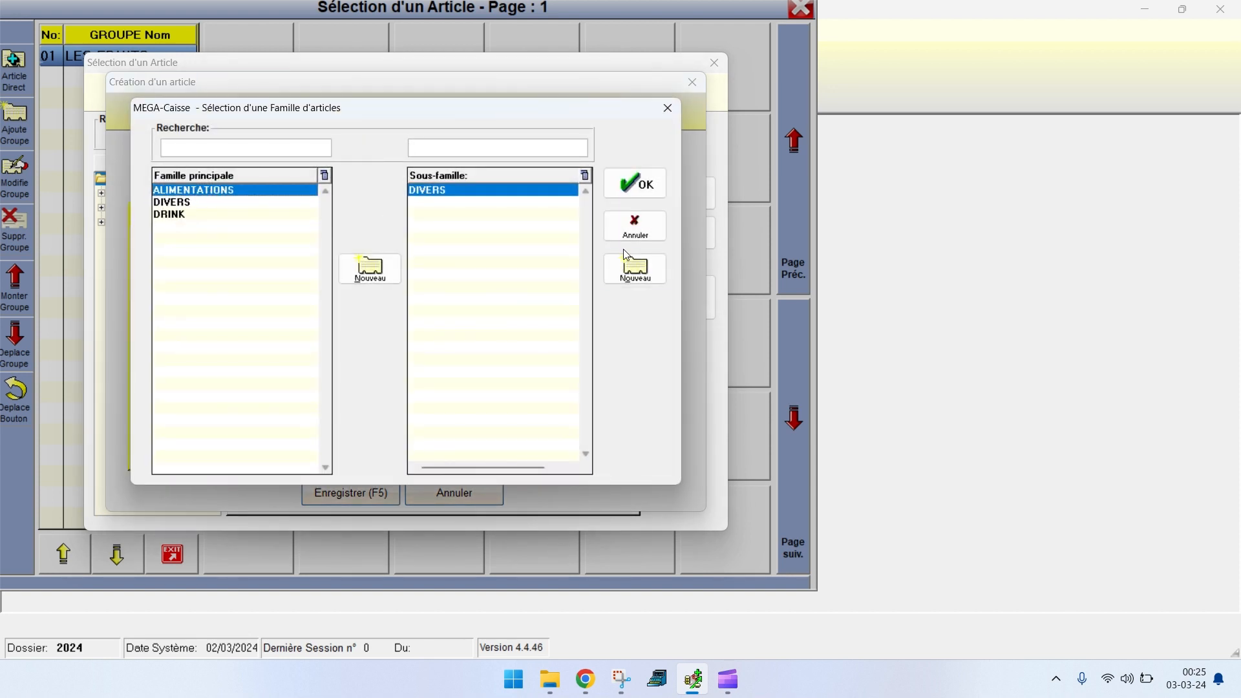
{"action": "left_click", "coordinate": [635, 284]}
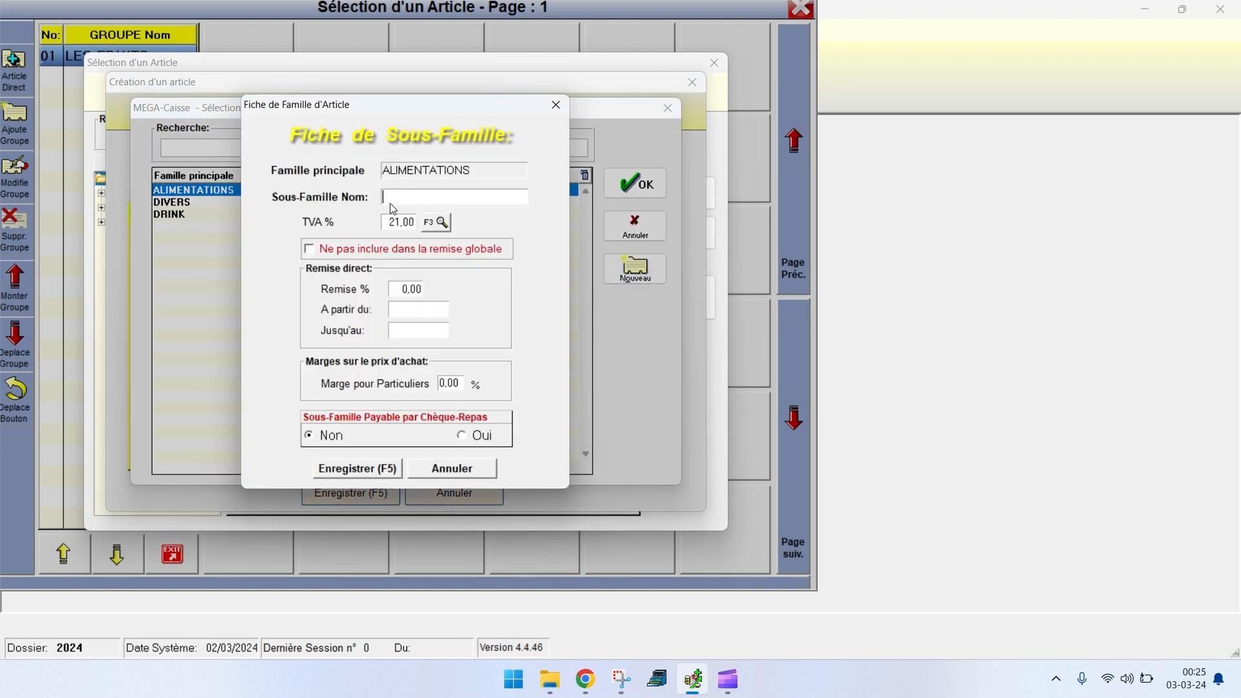
{"action": "type", "text": "FRUITS"}
{"action": "left_click", "coordinate": [438, 223]}
{"action": "left_click", "coordinate": [401, 251]}
{"action": "left_click", "coordinate": [491, 223]}
{"action": "left_click", "coordinate": [465, 437]}
{"action": "key", "text": "F5"}
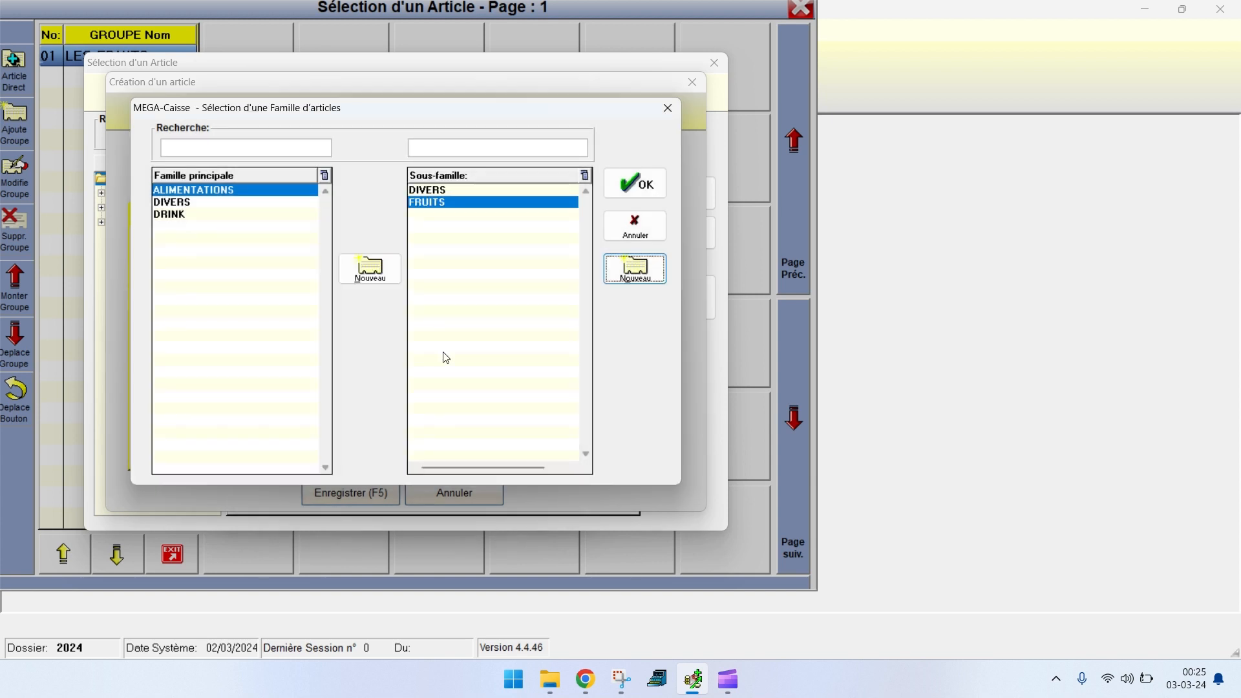
{"action": "left_click", "coordinate": [657, 176]}
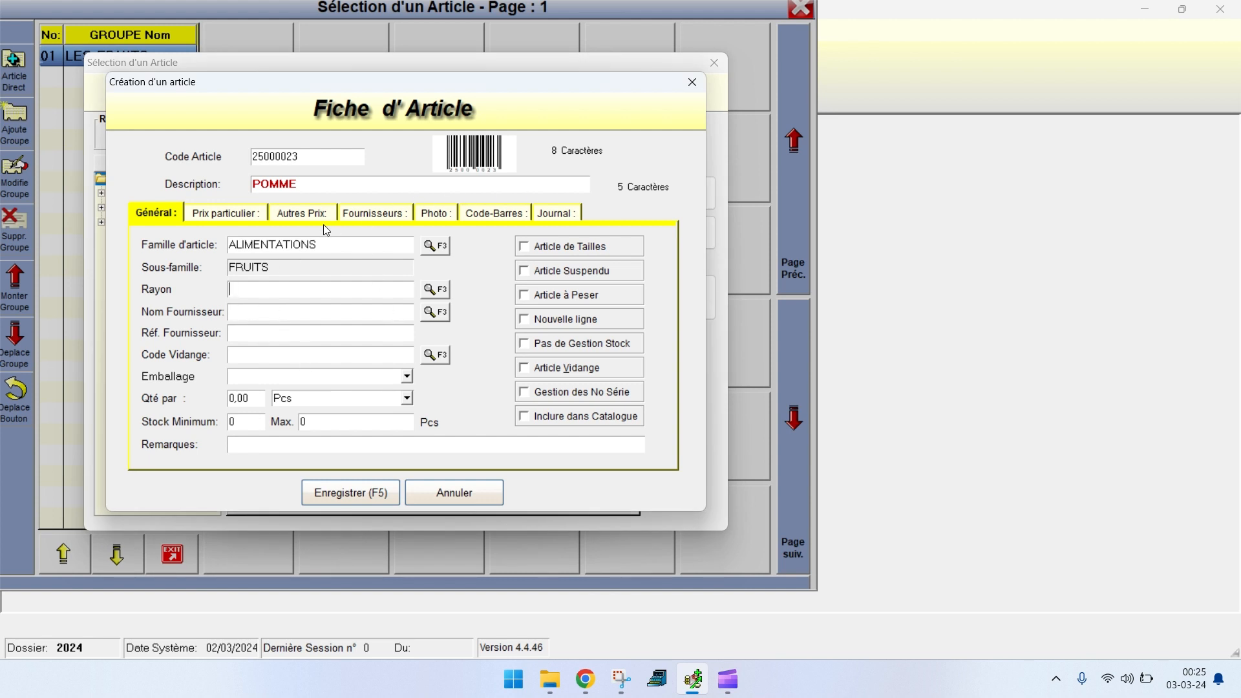
- Enable the Article à Peser and Nouvelle ligne options for the POMME article
{"action": "left_click", "coordinate": [525, 296]}
{"action": "left_click_drag", "start_coordinate": [254, 184], "coordinate": [378, 187]}
{"action": "left_click", "coordinate": [230, 214]}
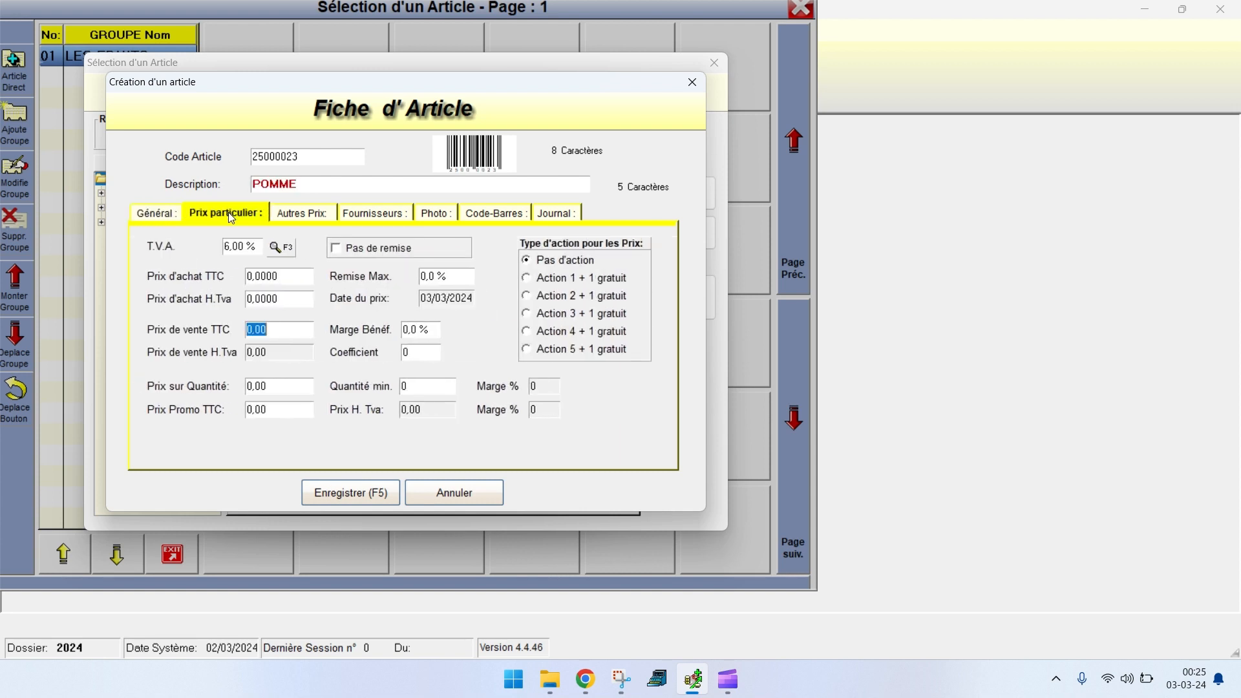
{"action": "left_click", "coordinate": [277, 331]}
{"action": "left_click", "coordinate": [133, 220]}
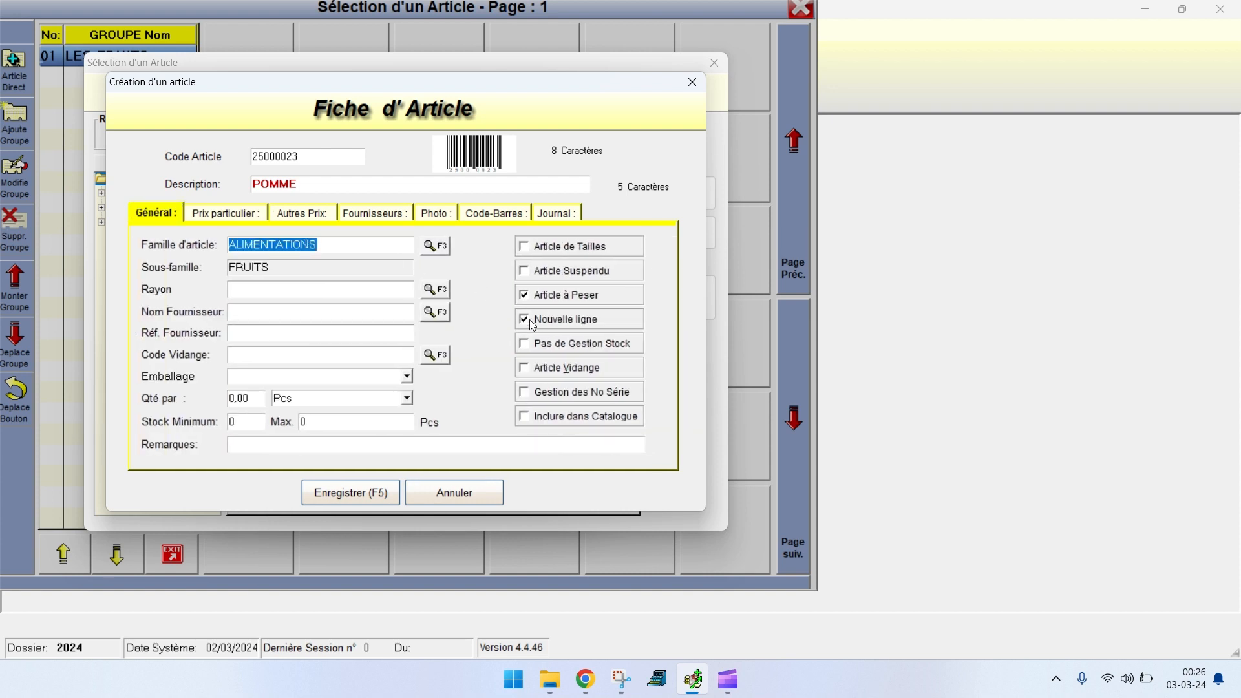
- Set the article's sale price including tax (Prix de vente TTC) to 1,80 and save the article
{"action": "left_click", "coordinate": [231, 216]}
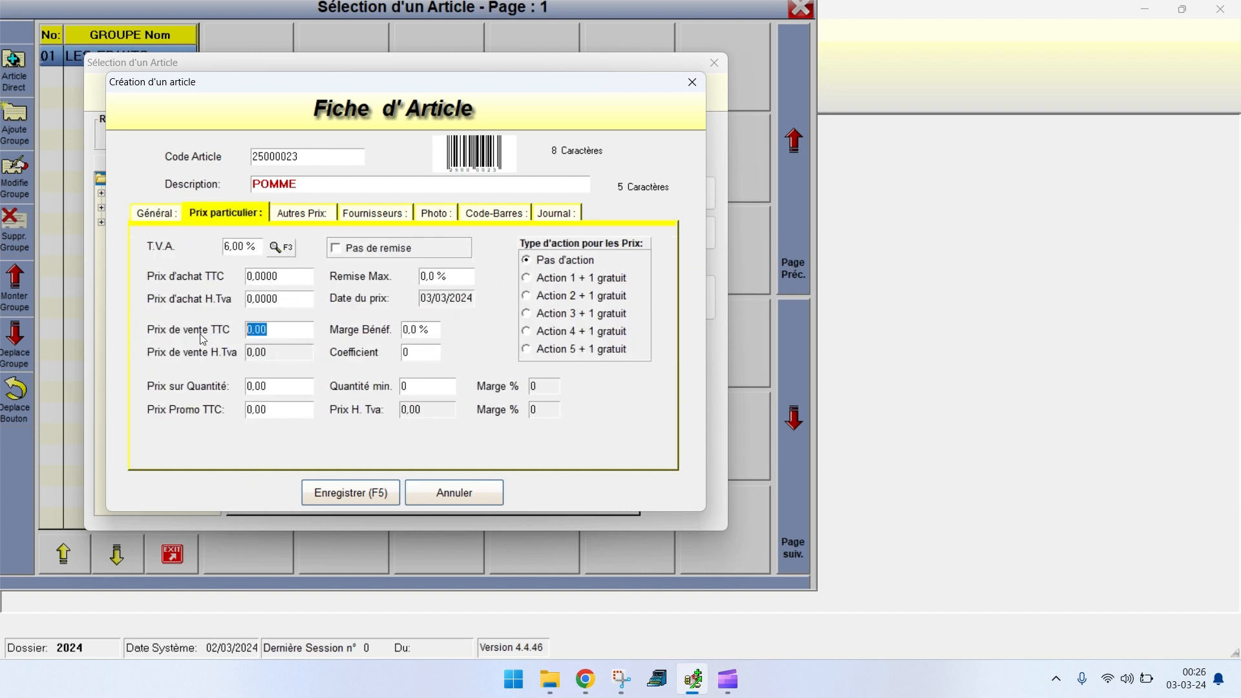
{"action": "type", "text": "1,8"}
{"action": "key", "text": "Tab"}
{"action": "left_click", "coordinate": [363, 495]}
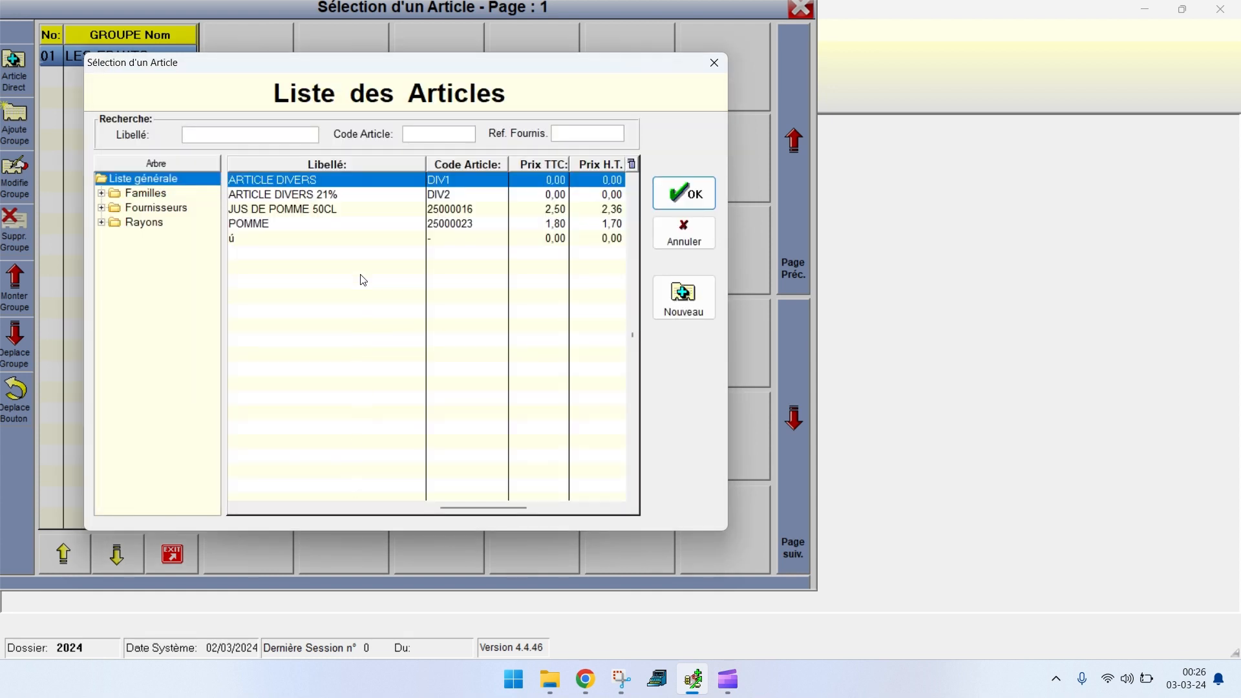
- Assign the POMME article to button A1 and give the button a bright green colour
{"action": "left_click", "coordinate": [277, 225]}
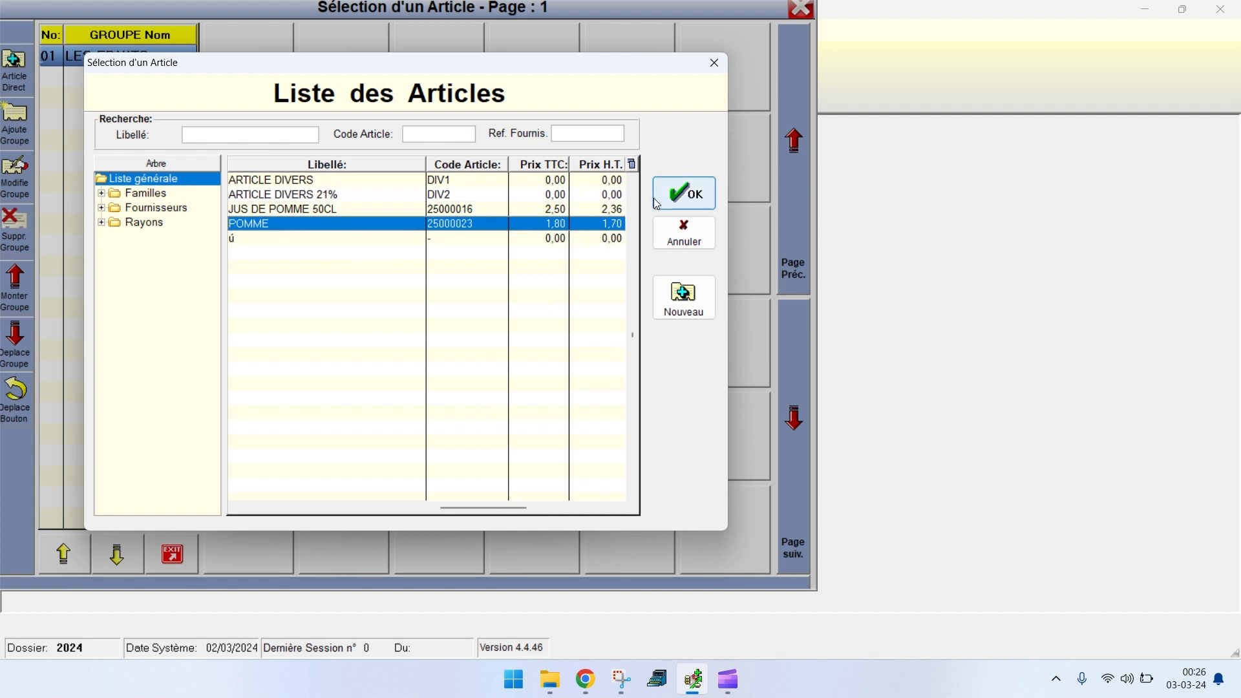
{"action": "left_click", "coordinate": [690, 194]}
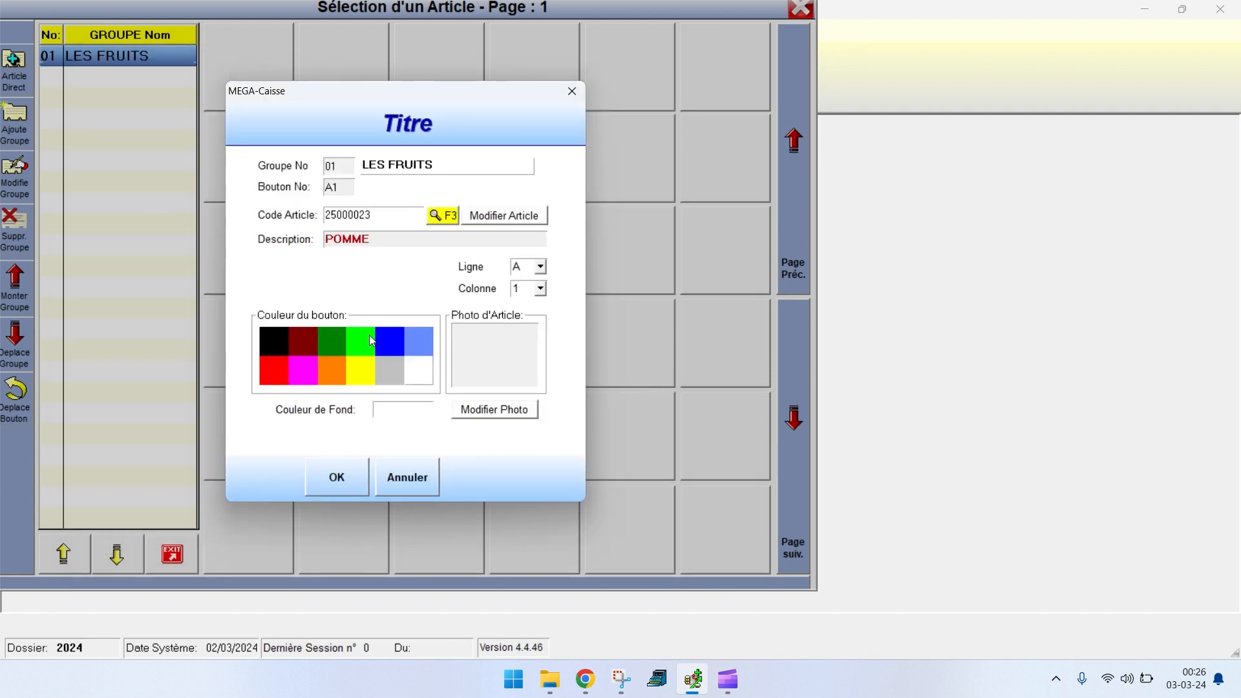
{"action": "left_click", "coordinate": [362, 351]}
{"action": "left_click", "coordinate": [338, 478]}
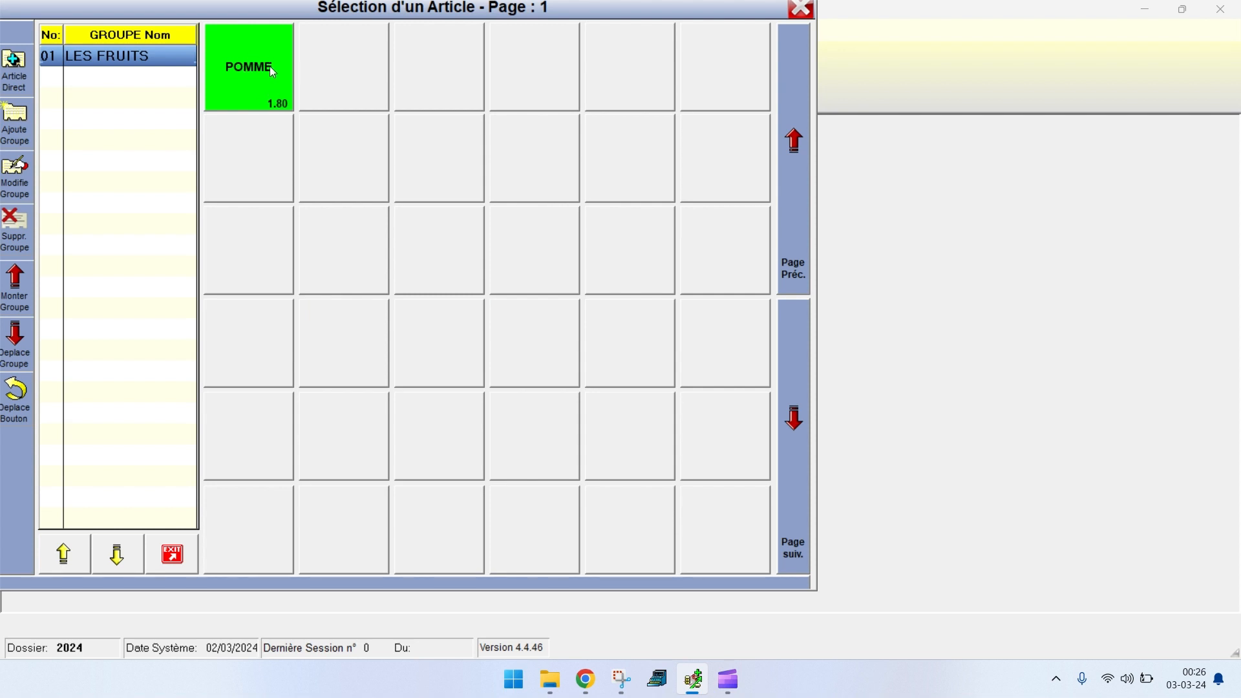
- Add the photo pomme ariane.jpg to the POMME button and save the change
{"action": "left_click", "coordinate": [256, 99]}
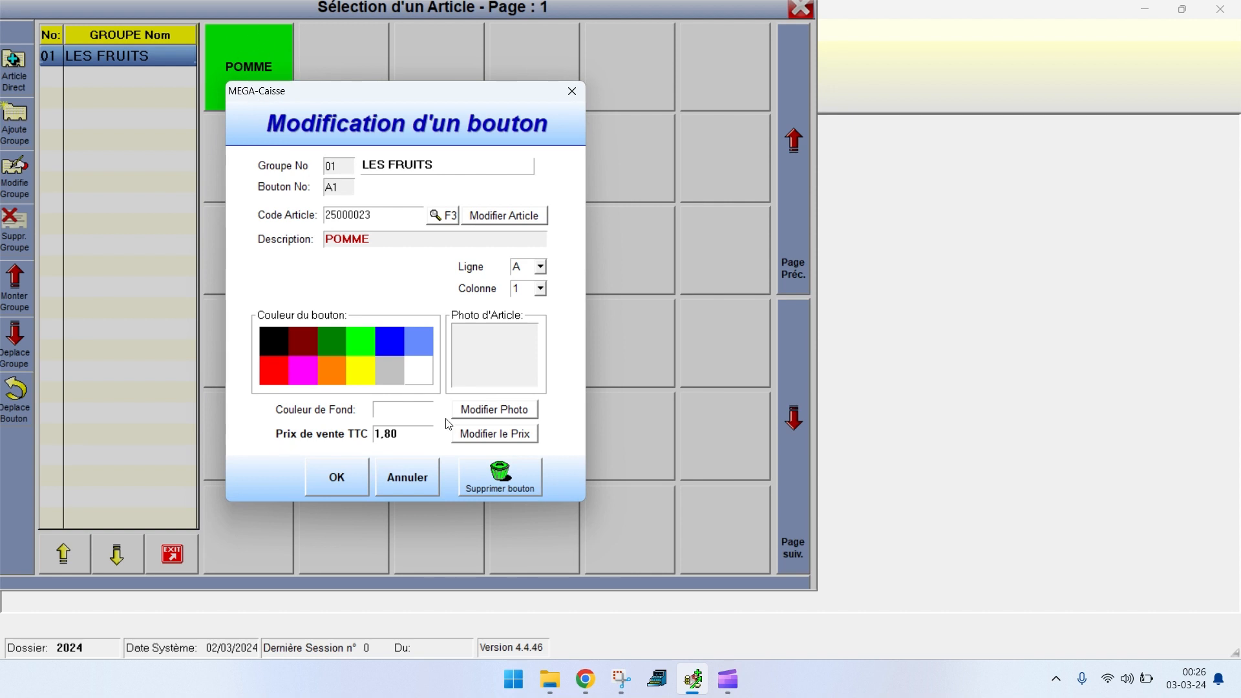
{"action": "left_click", "coordinate": [509, 411]}
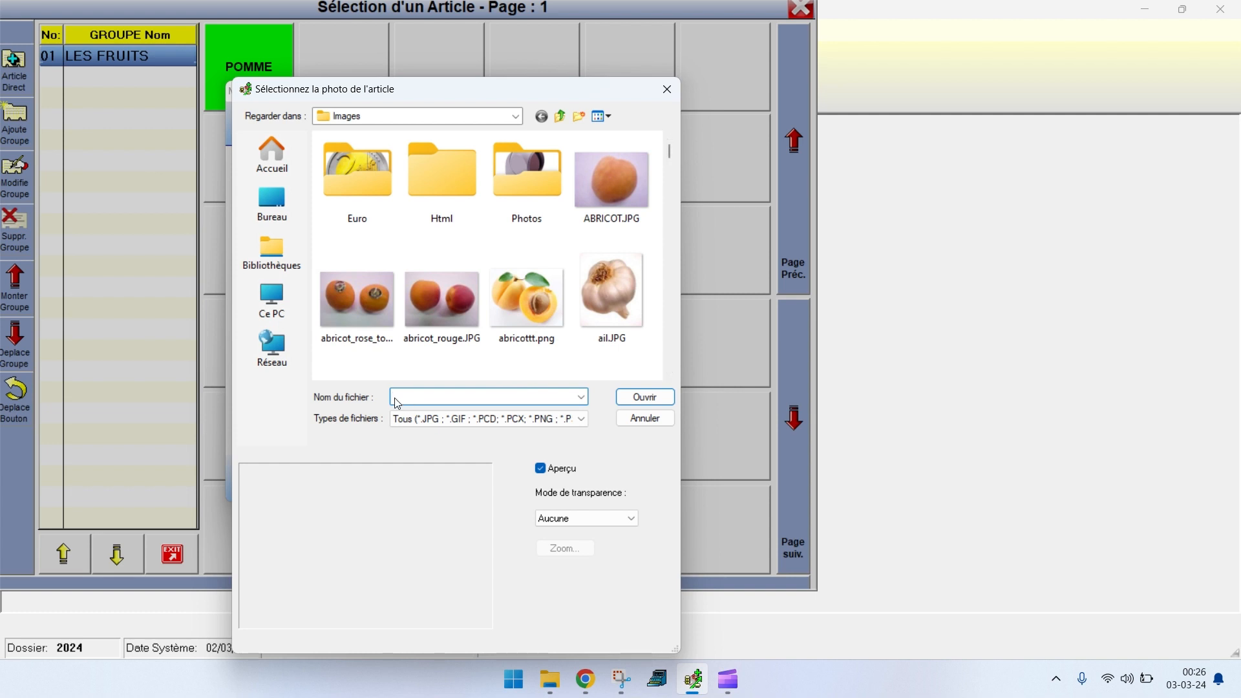
{"action": "type", "text": "pomme"}
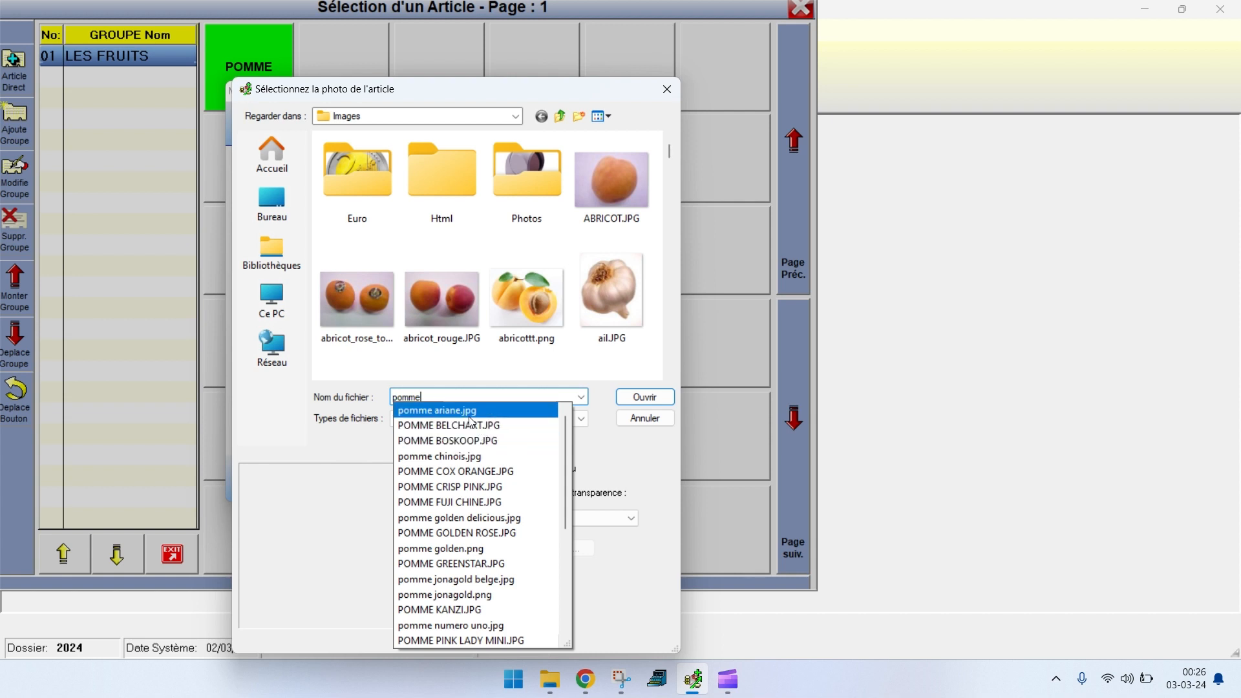
{"action": "left_click", "coordinate": [461, 413]}
{"action": "left_click", "coordinate": [644, 397]}
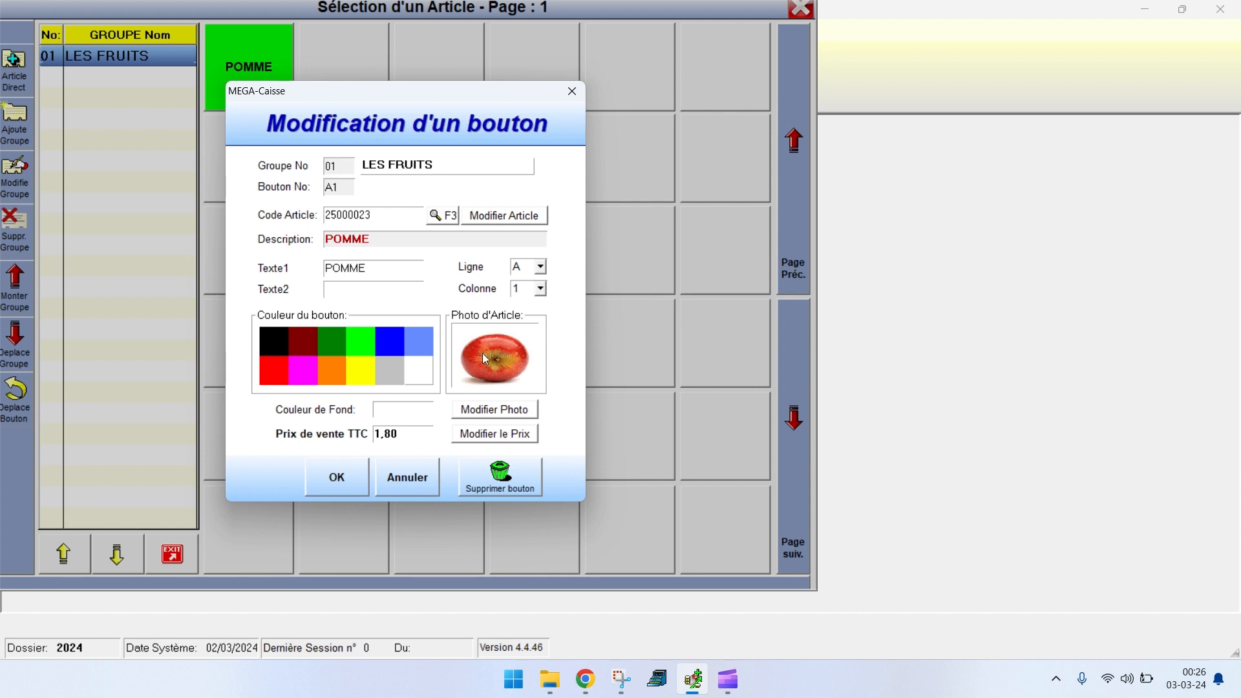
{"action": "left_click", "coordinate": [351, 478]}
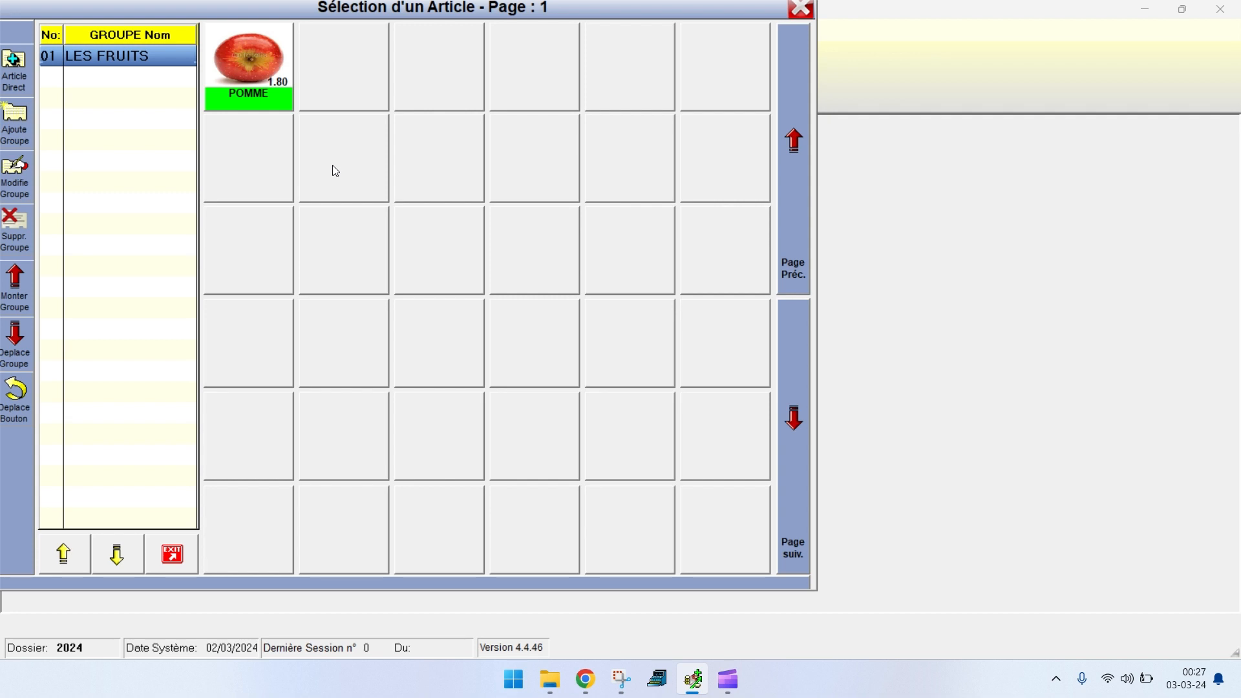
- Add JUS DE POMME 50CL as a direct article in group 02
{"action": "left_click", "coordinate": [14, 71]}
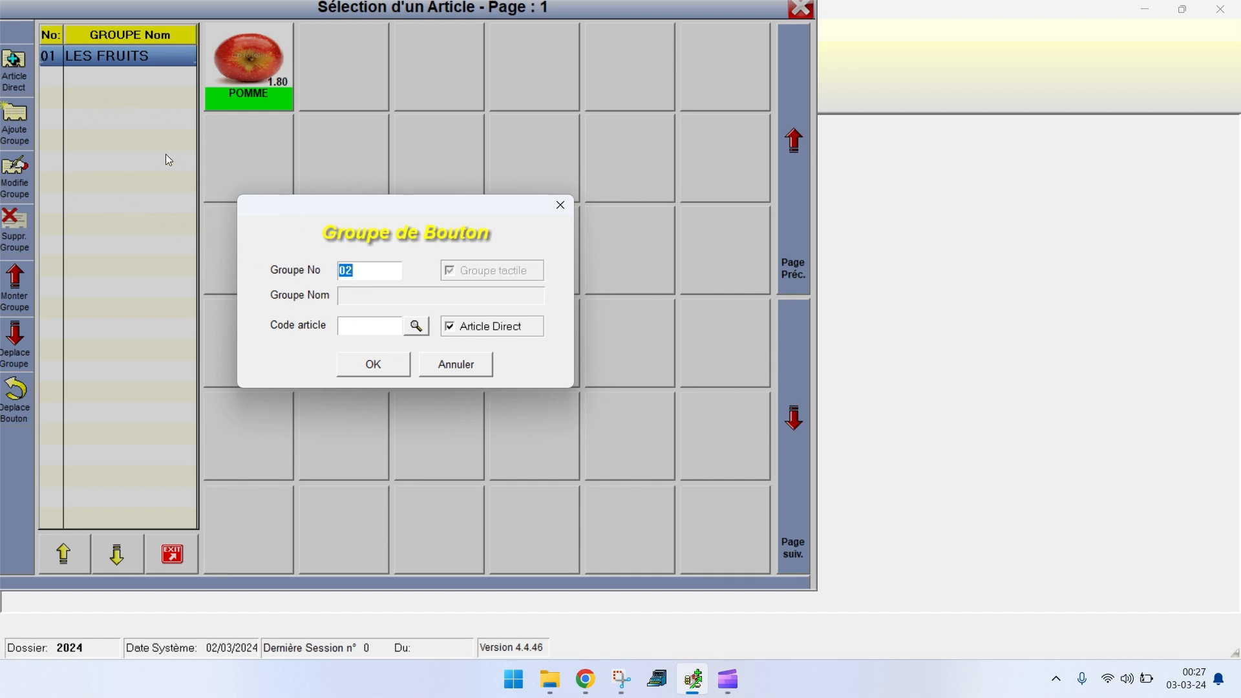
{"action": "left_click", "coordinate": [419, 327]}
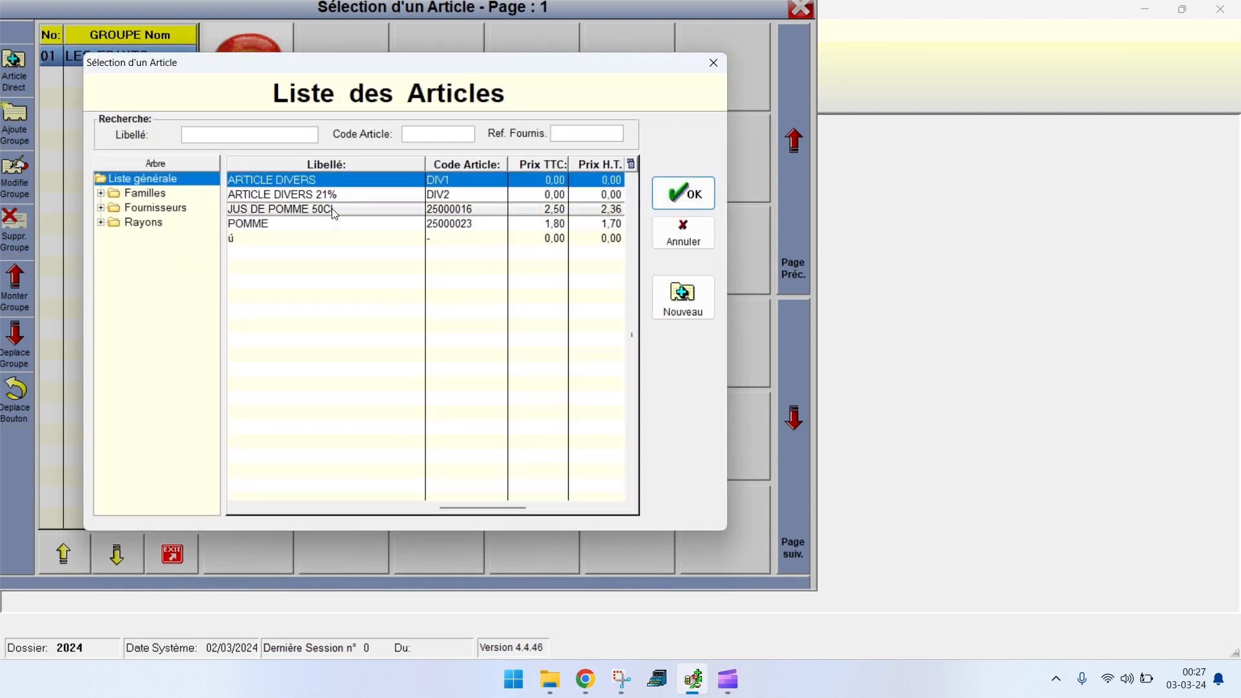
{"action": "left_click", "coordinate": [334, 213]}
{"action": "left_click", "coordinate": [685, 193]}
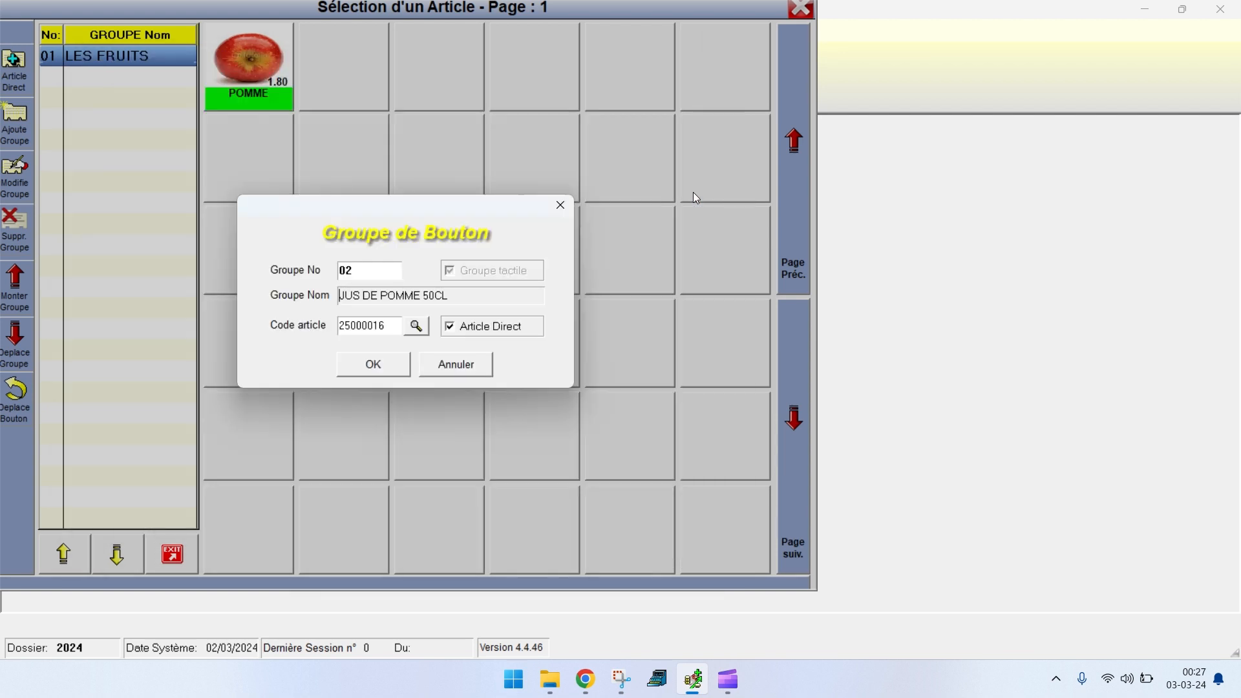
{"action": "left_click", "coordinate": [366, 374]}
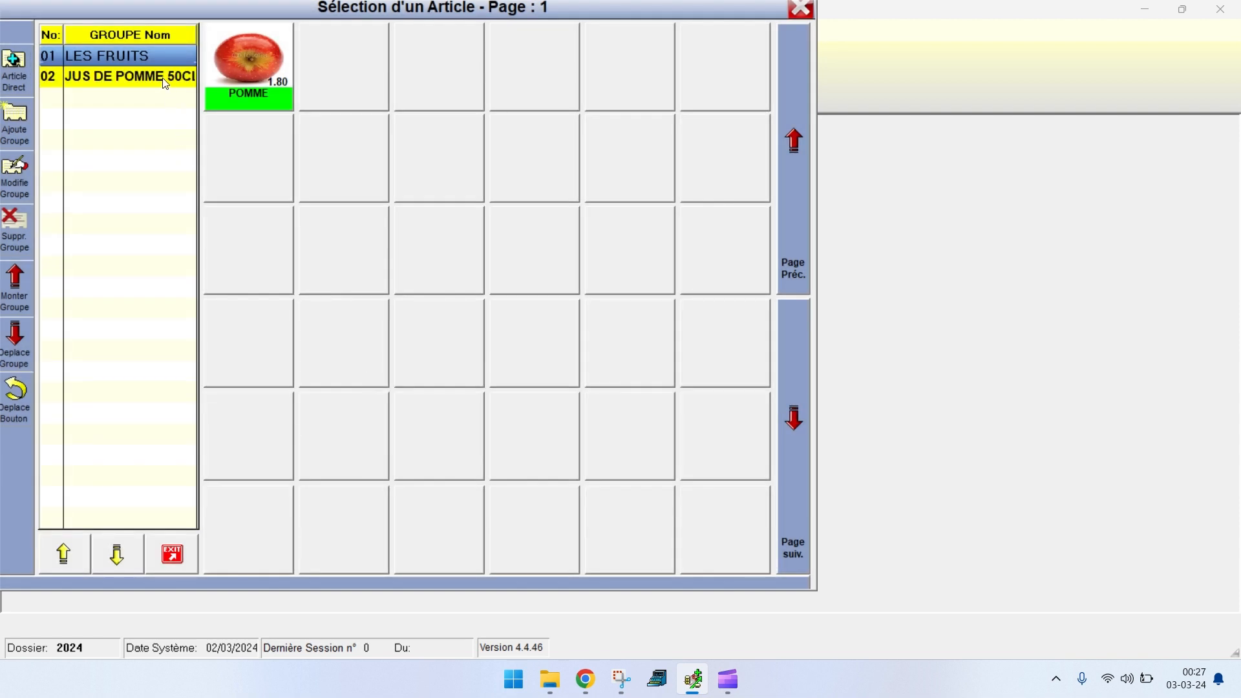
- Check the JUS DE POMME 50CL and LES FRUITS entries in the group list, and close the button setup
{"action": "left_click", "coordinate": [161, 78]}
{"action": "left_click", "coordinate": [157, 55]}
{"action": "left_click", "coordinate": [173, 555]}
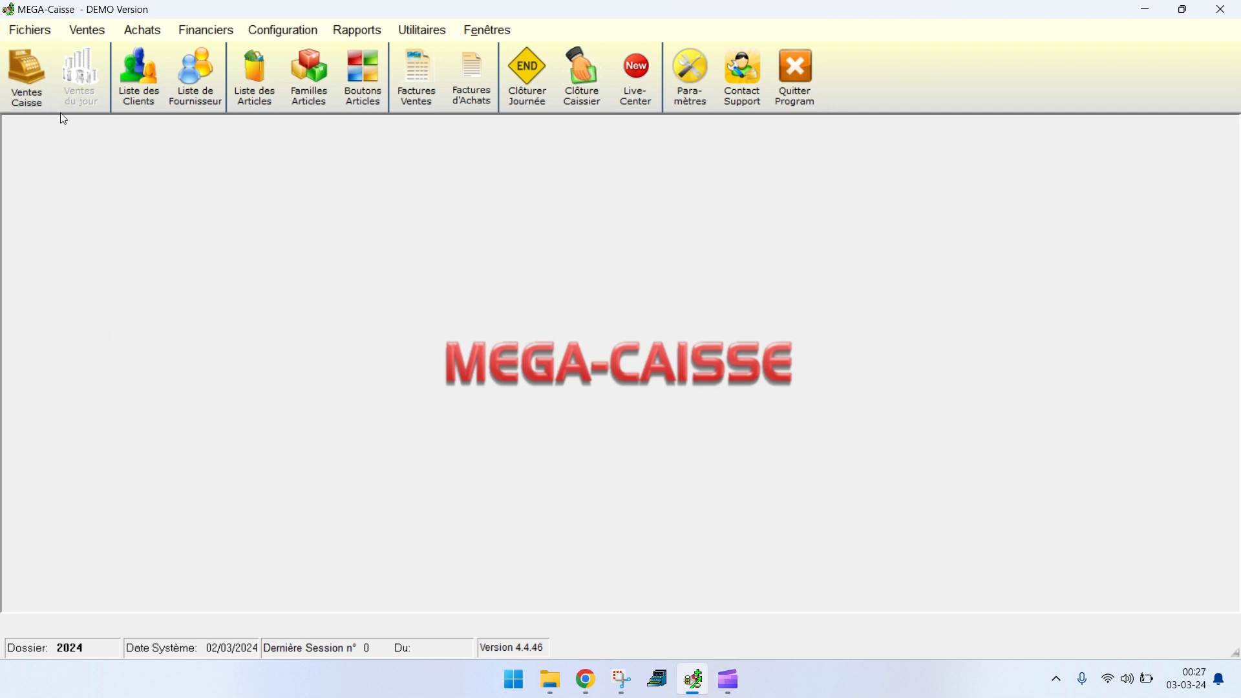
- Open the sales register, log in with the cashier code and start a new session
{"action": "left_click", "coordinate": [29, 73]}
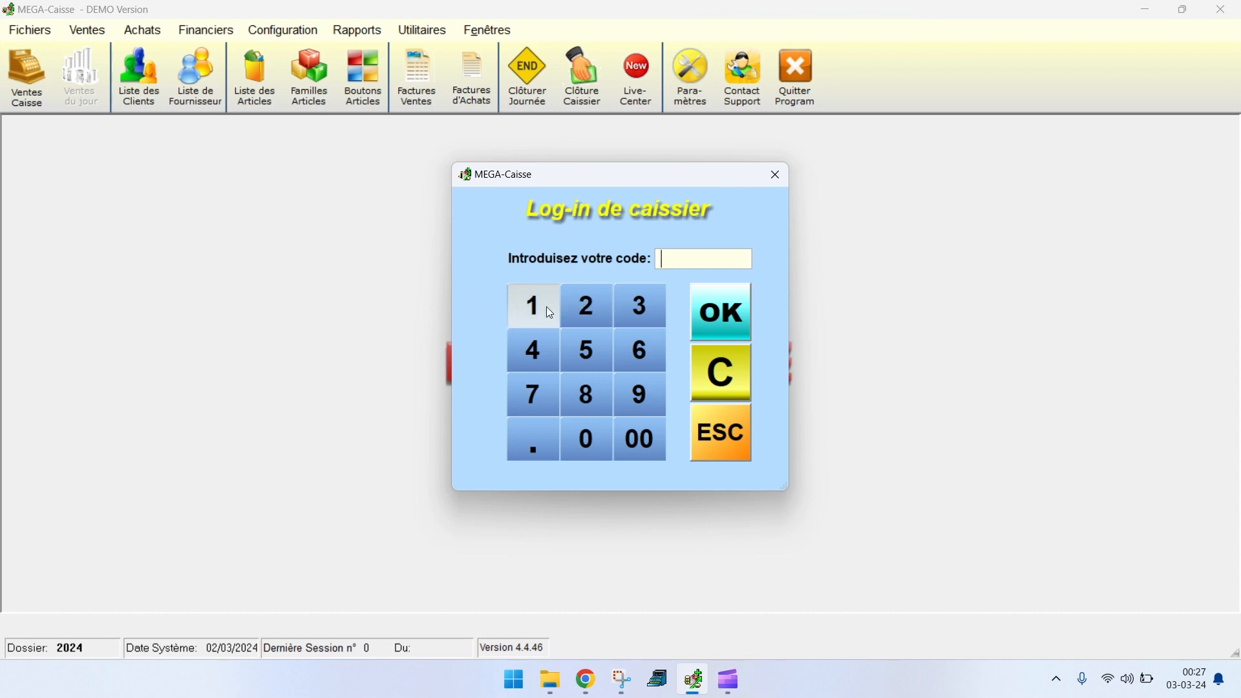
{"action": "left_click", "coordinate": [541, 310]}
{"action": "left_click", "coordinate": [728, 309]}
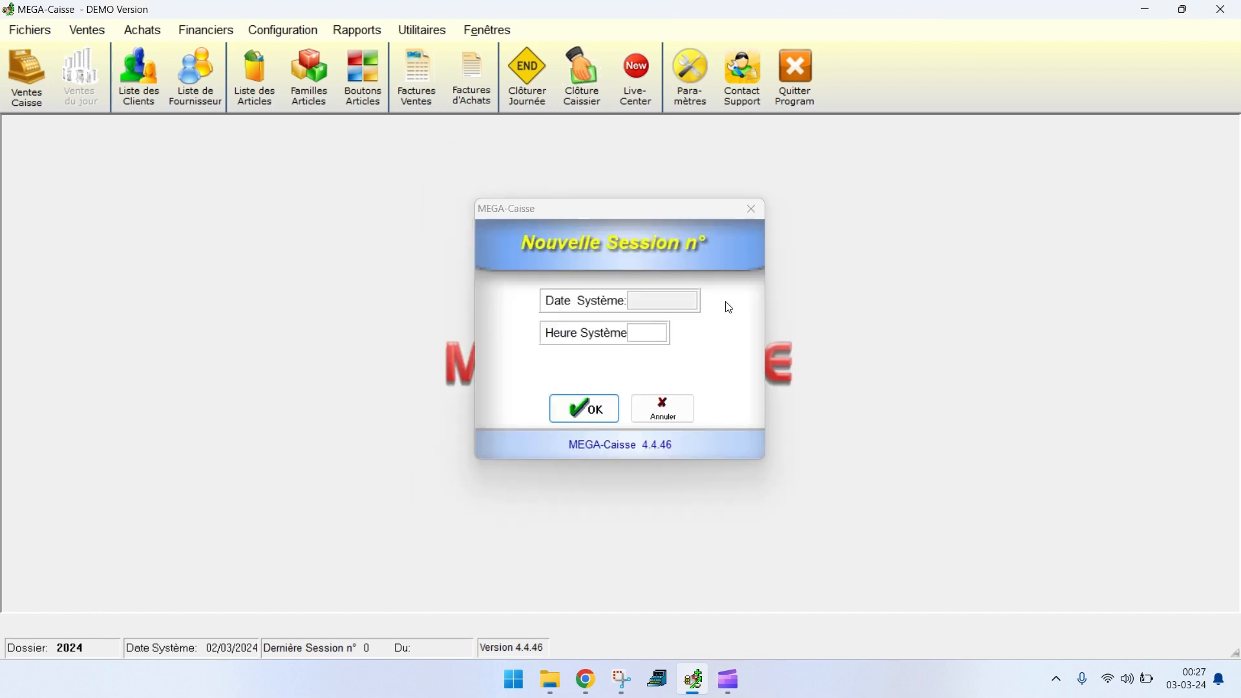
{"action": "left_click", "coordinate": [601, 413]}
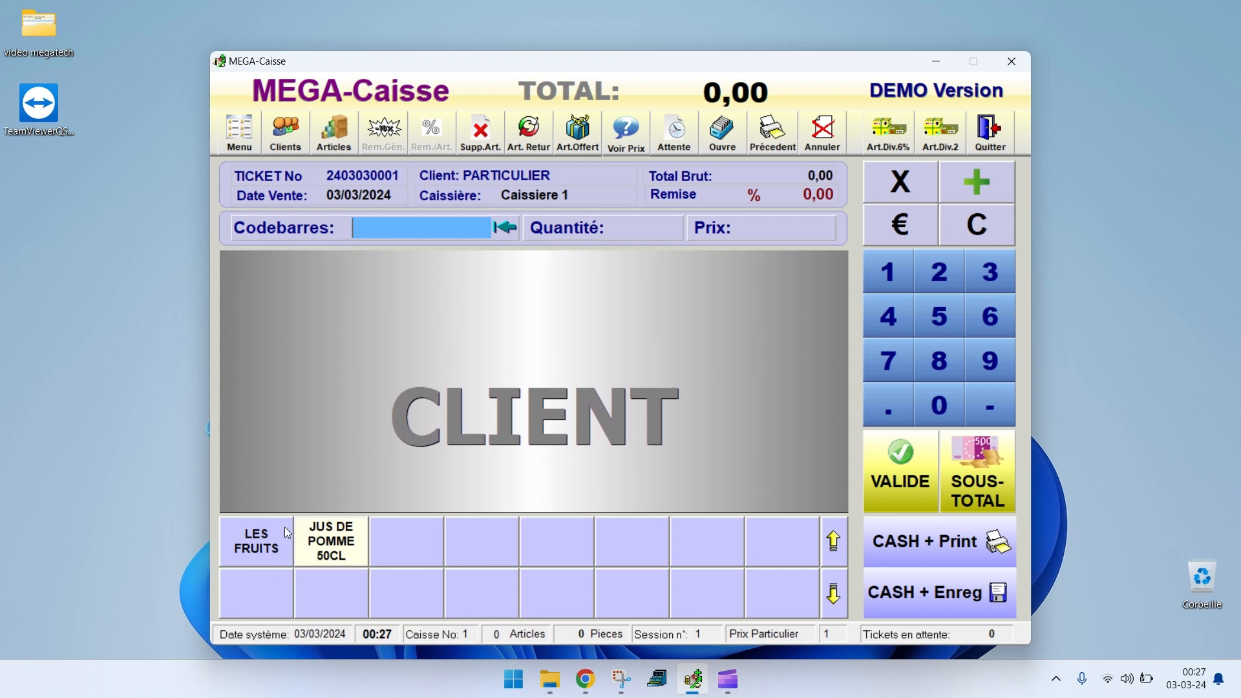
- Add POMME from the LES FRUITS group to the sale with a weight of 2.5
{"action": "left_click", "coordinate": [275, 550]}
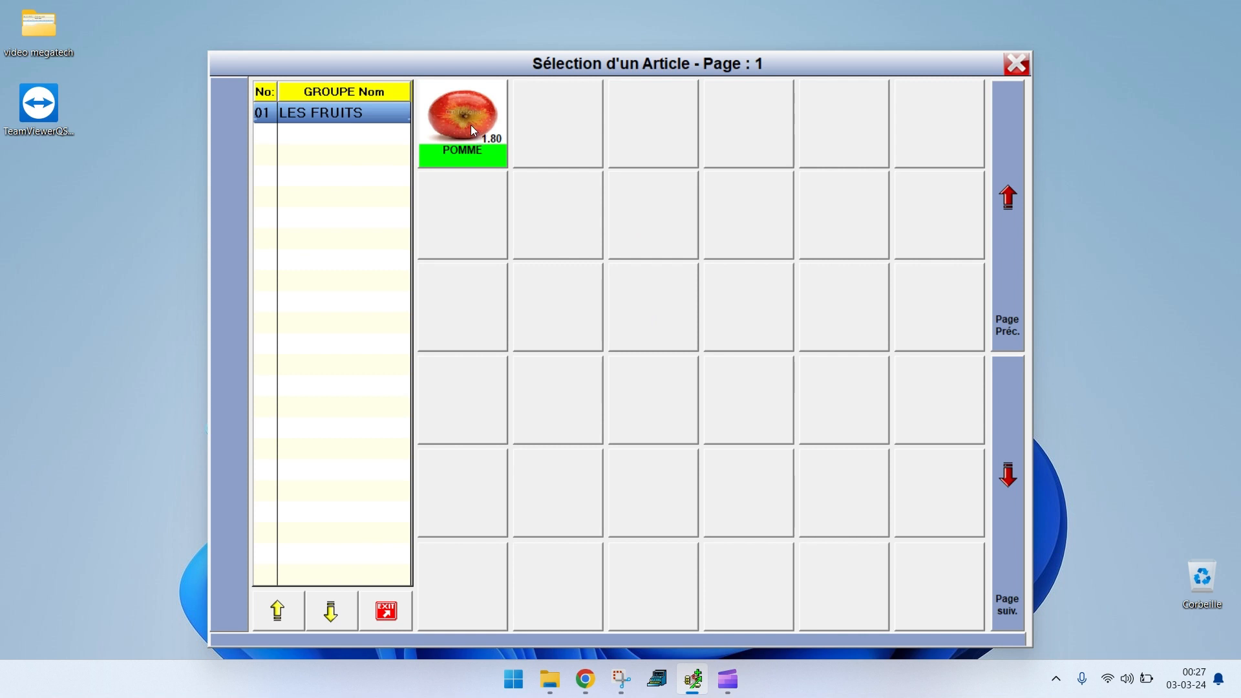
{"action": "left_click", "coordinate": [471, 125]}
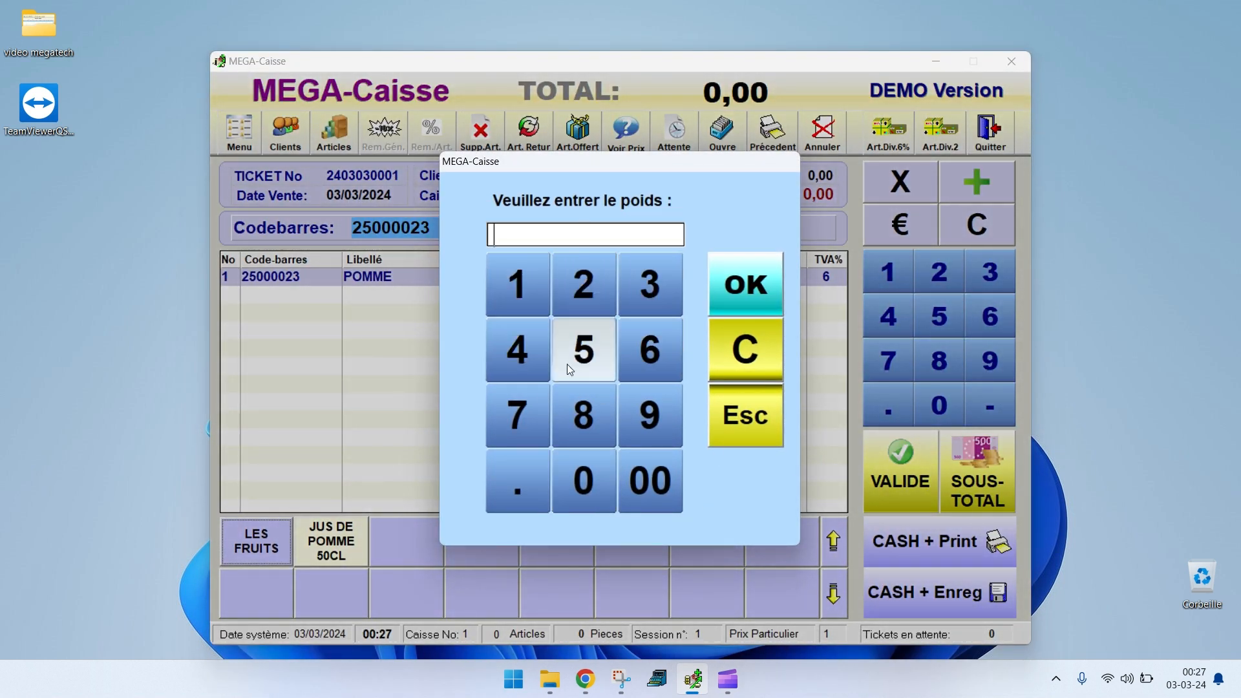
{"action": "left_click", "coordinate": [591, 293]}
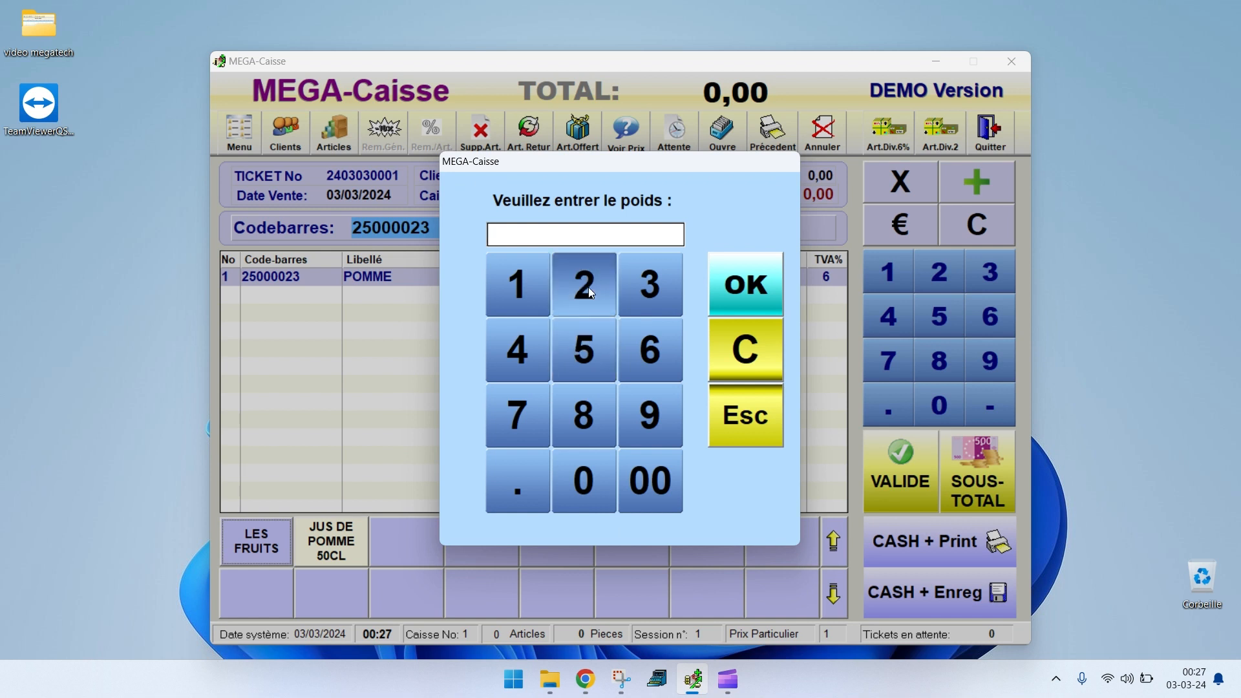
{"action": "left_click", "coordinate": [504, 502]}
{"action": "left_click", "coordinate": [591, 363]}
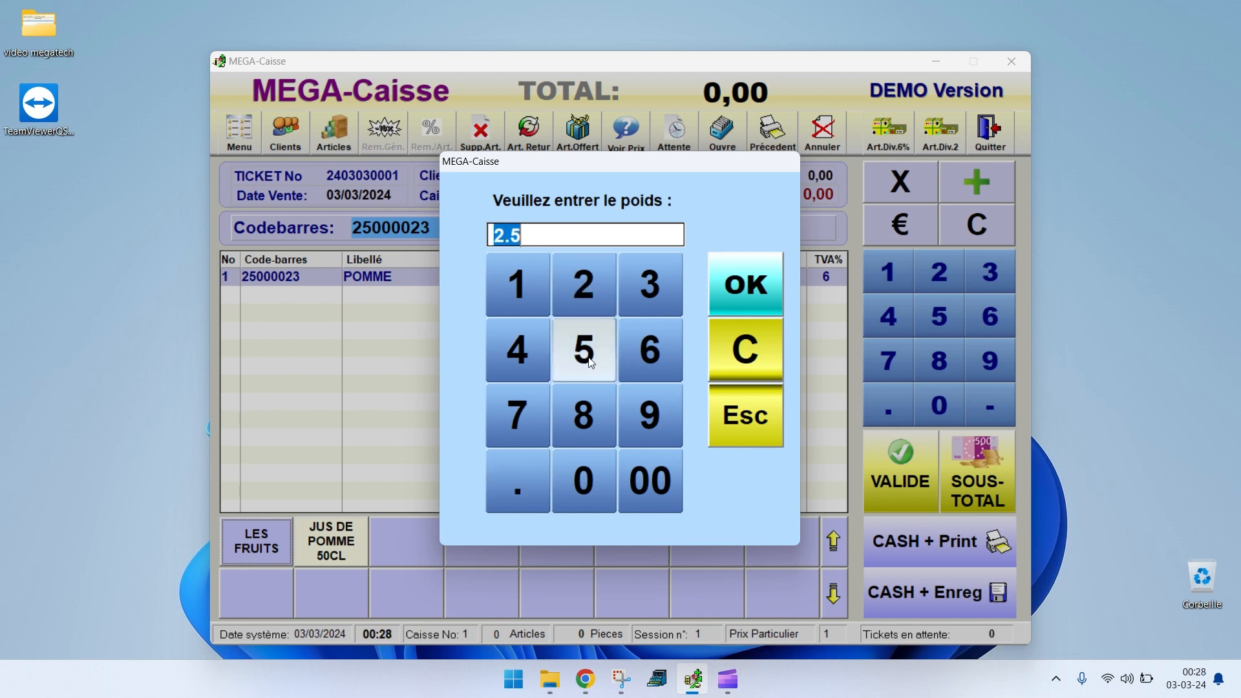
{"action": "left_click", "coordinate": [755, 288]}
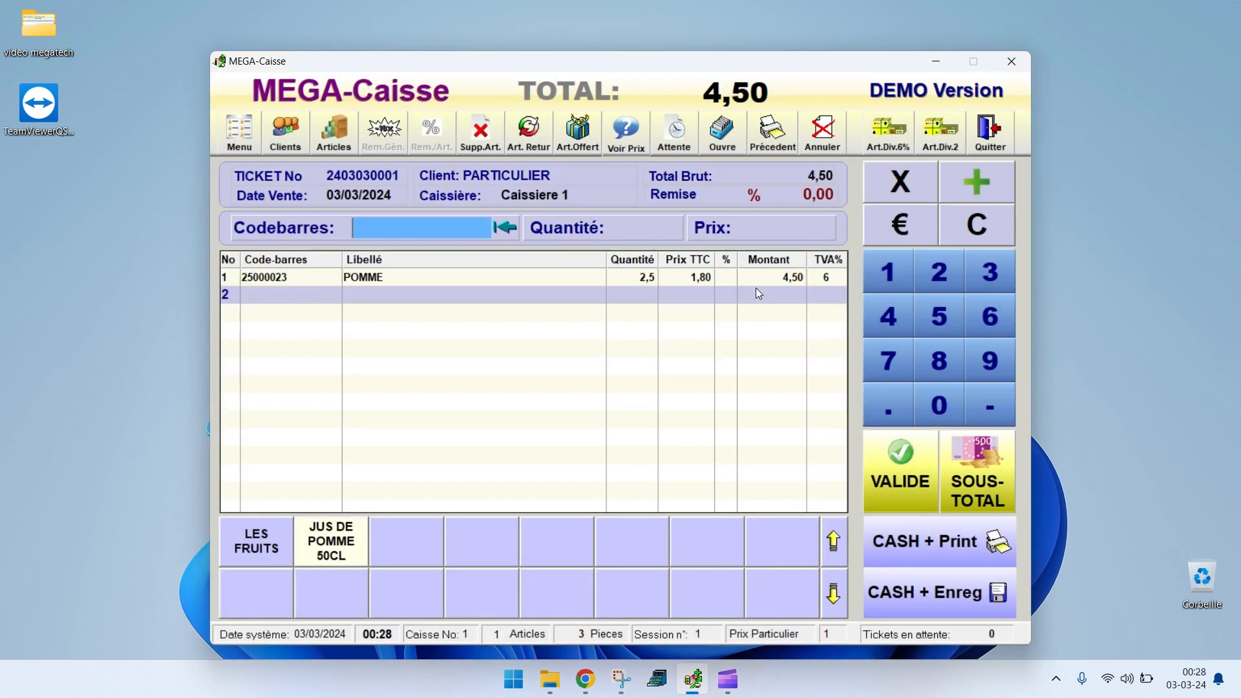
- Check the POMME line in the ticket, add the direct article JUS DE POMME 50CL to the sale and select its line
{"action": "left_click", "coordinate": [689, 278]}
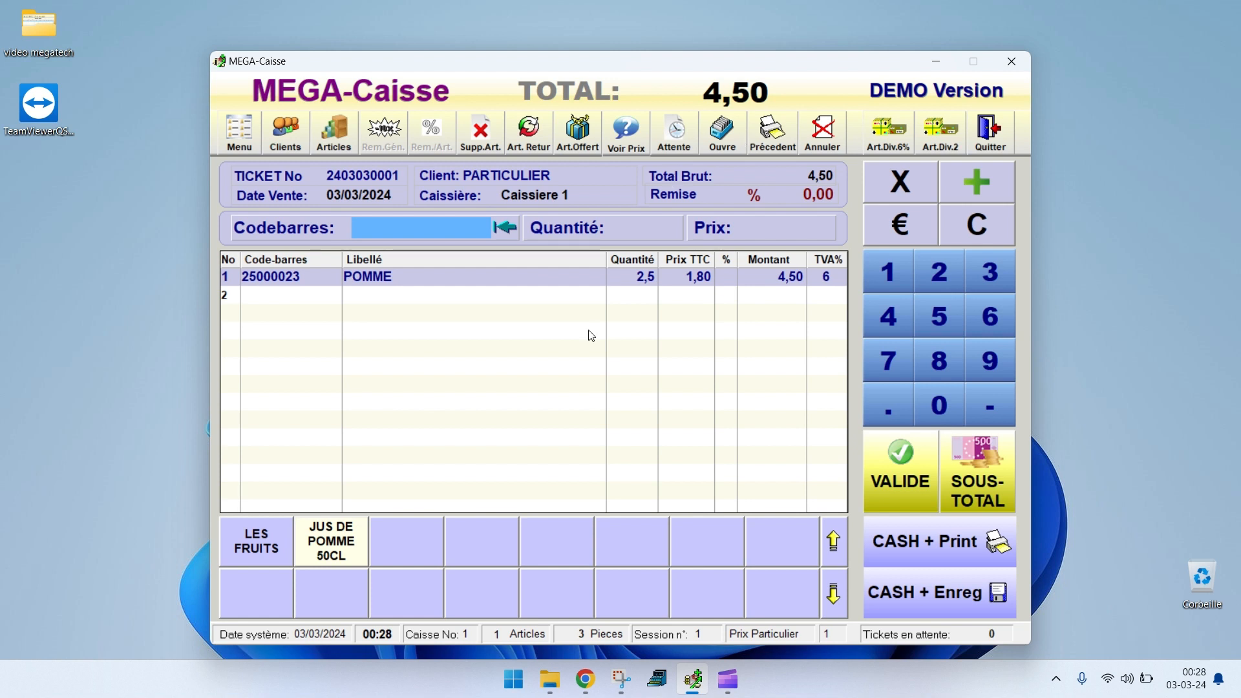
{"action": "left_click", "coordinate": [342, 553]}
{"action": "left_click", "coordinate": [556, 297]}
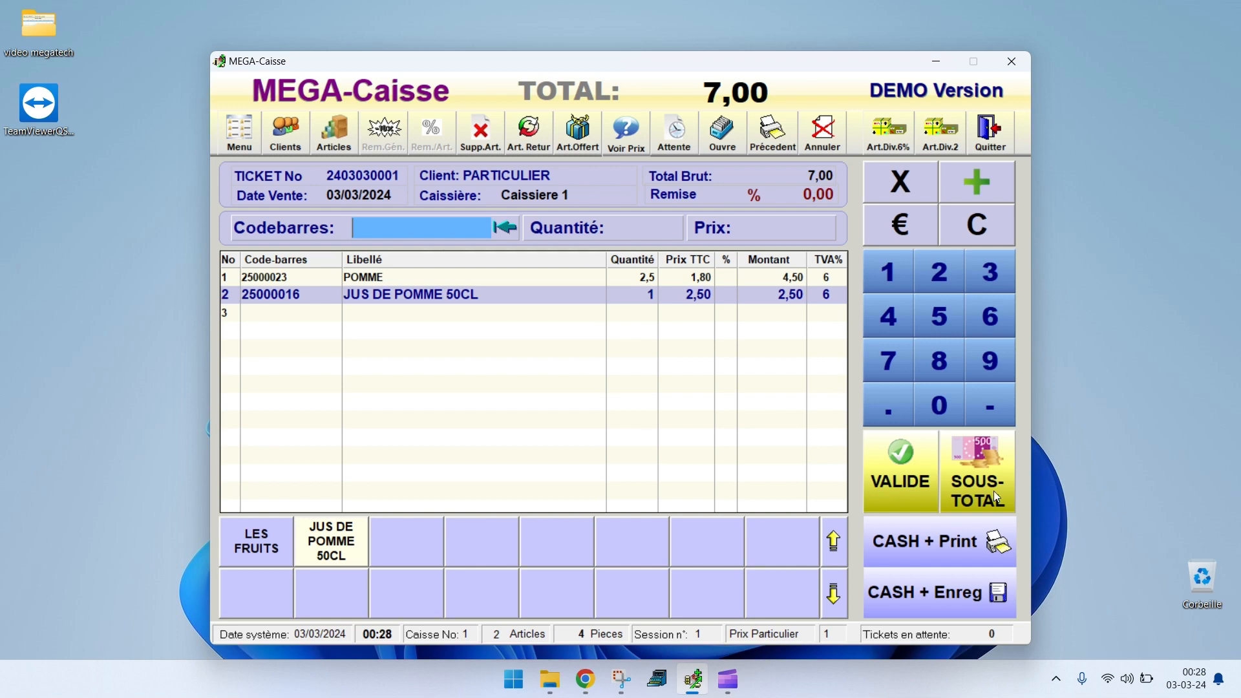
- Take the sale to the payment screen and cancel the ticket there
{"action": "left_click", "coordinate": [974, 492]}
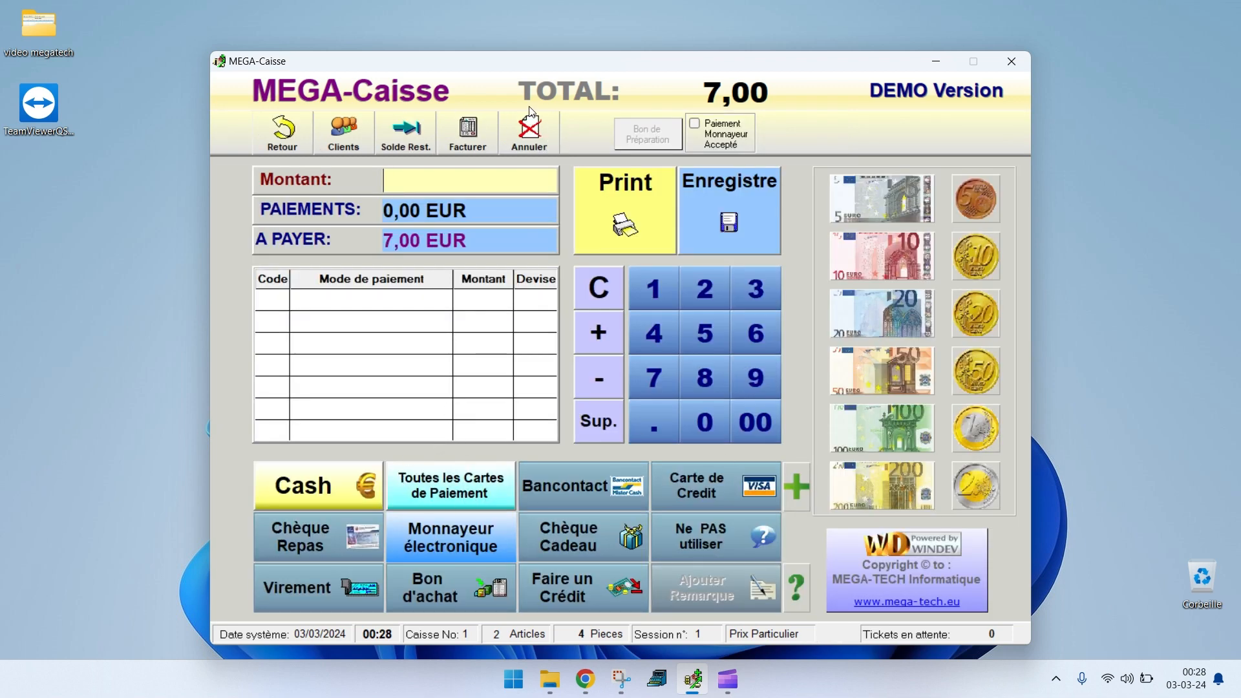
{"action": "left_click", "coordinate": [531, 136]}
{"action": "left_click", "coordinate": [560, 420]}
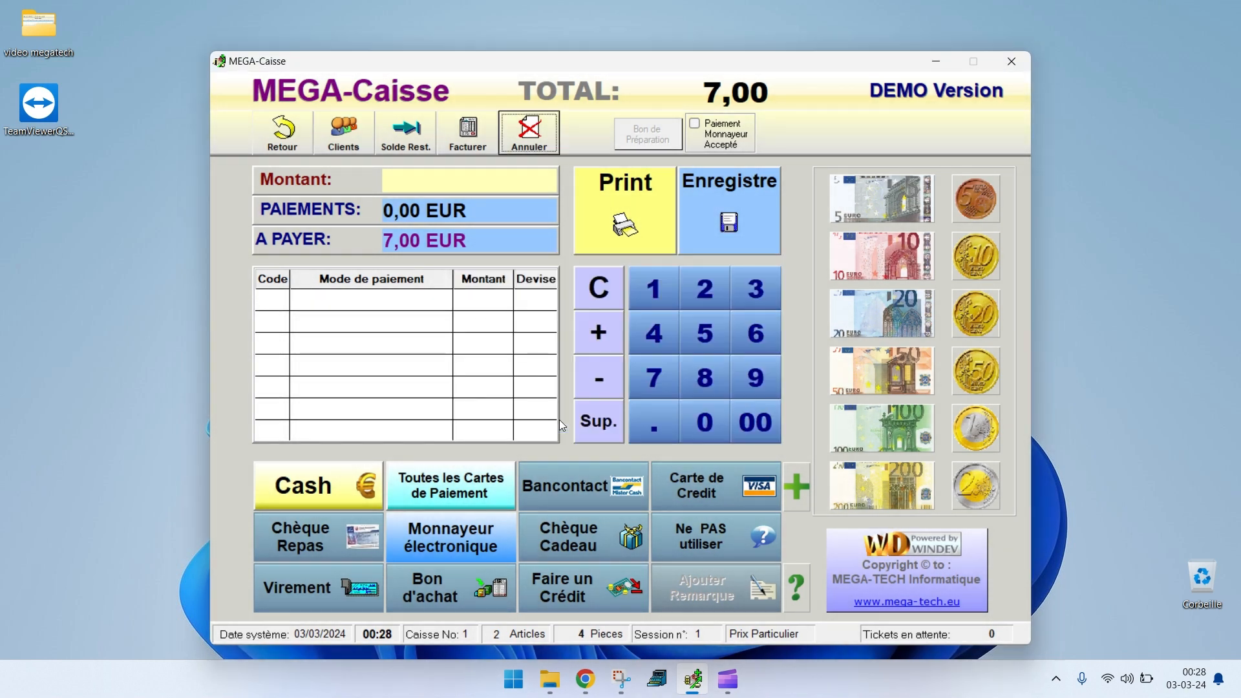